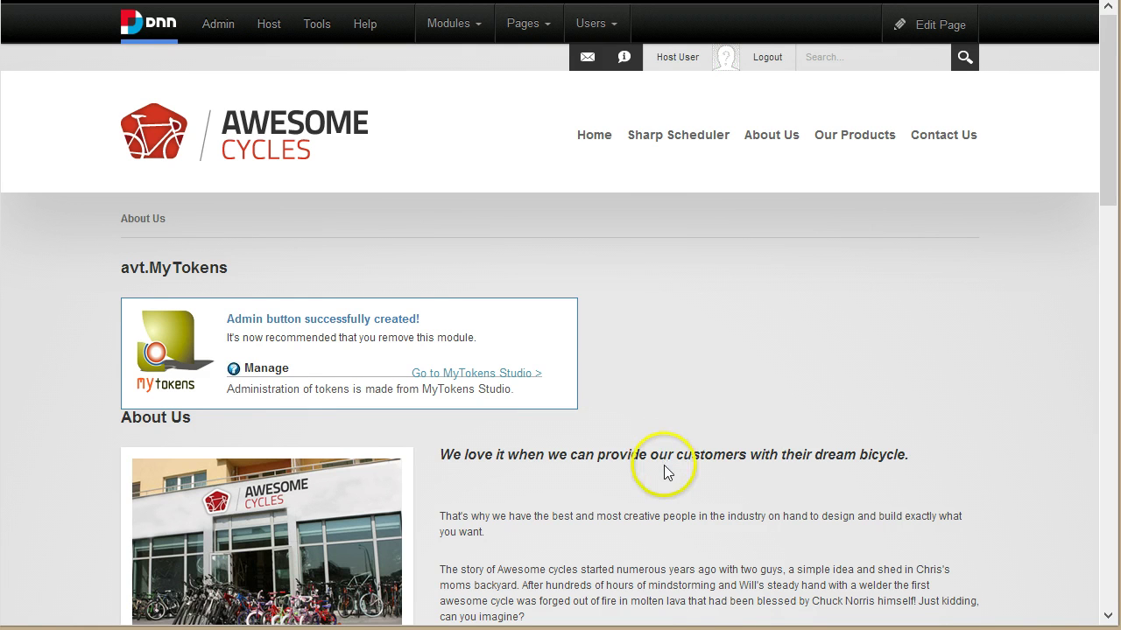
# - Open MyTokens Studio from the avt.MyTokens module on the About Us page
pyautogui.scroll(-1, 659, 474)
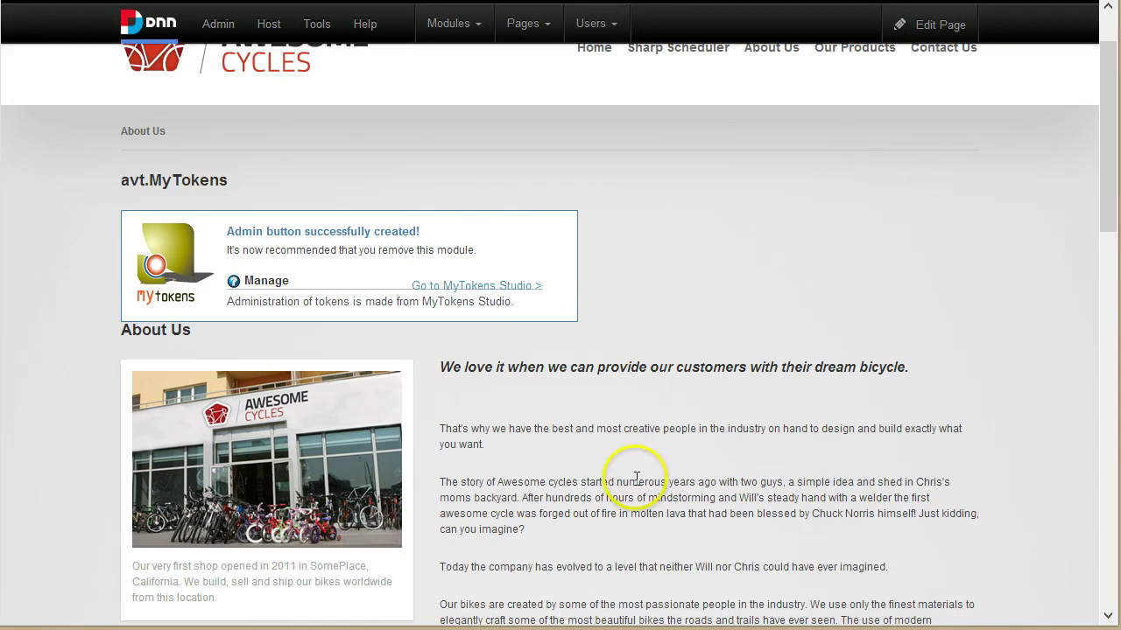
pyautogui.scroll(-1, 638, 475)
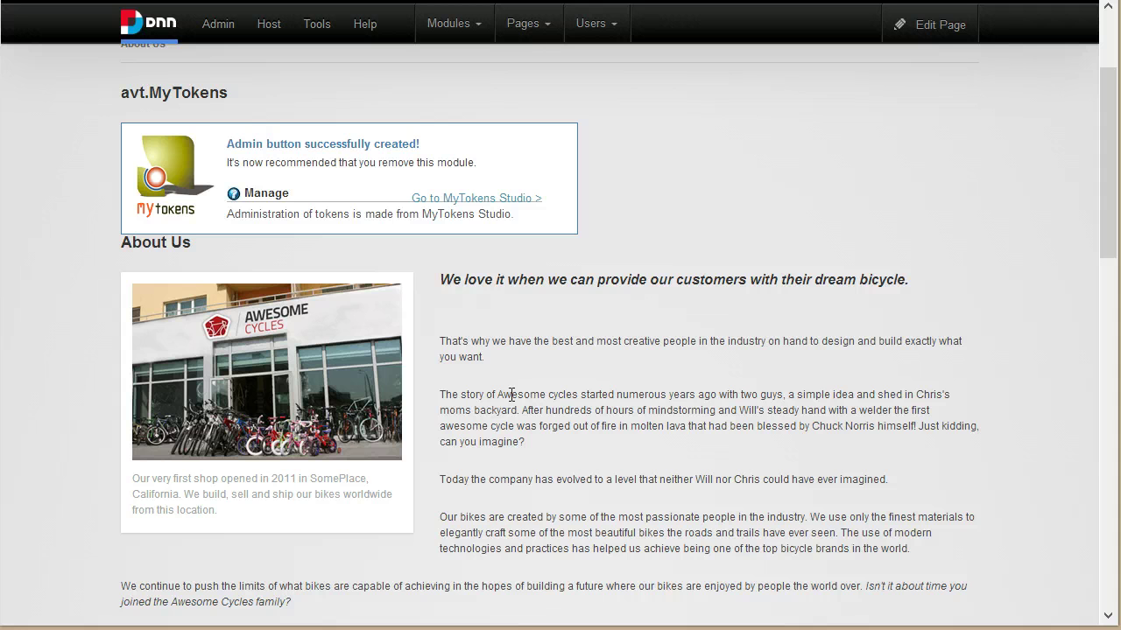
pyautogui.scroll(2, 588, 257)
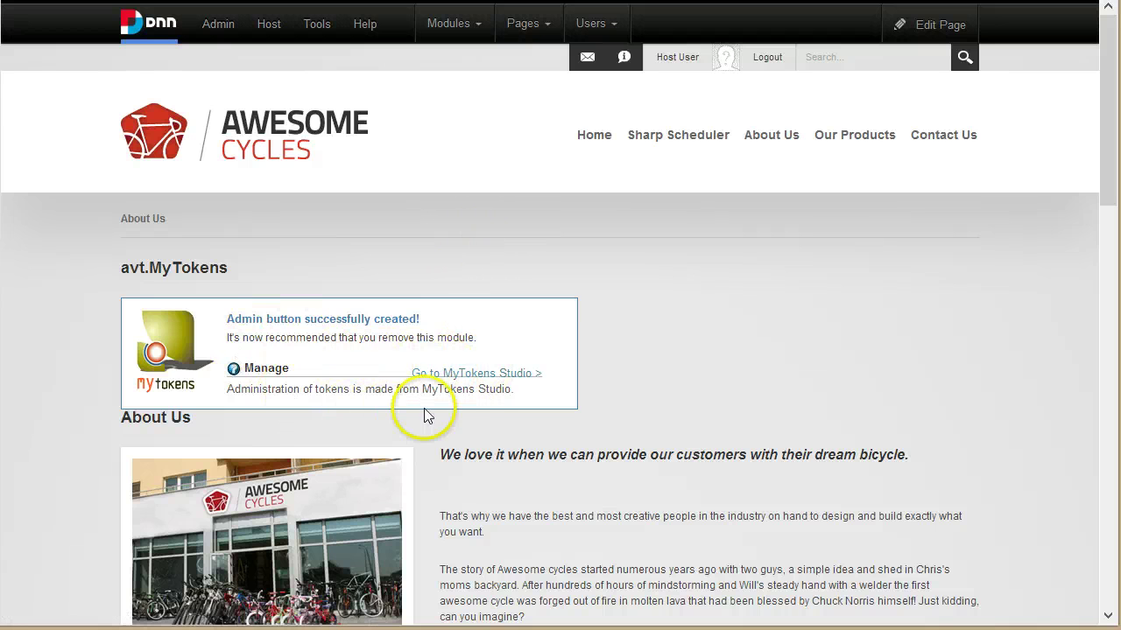
pyautogui.click(506, 374)
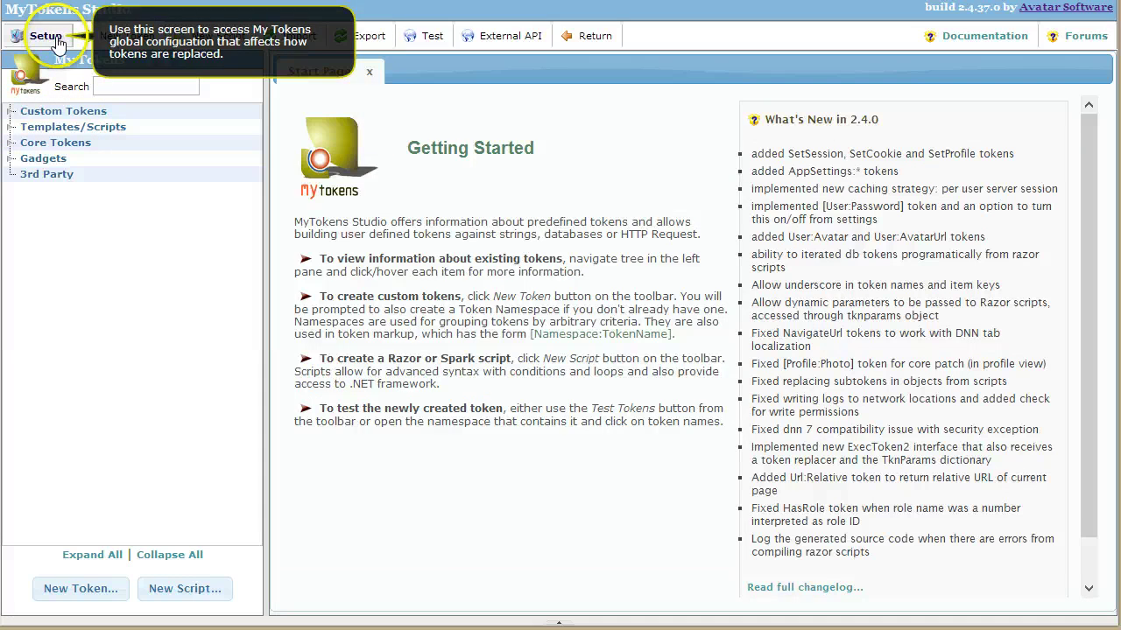
# - Enable Allow Inline Script Access in the security settings of the My Tokens global configuration and save
pyautogui.click(58, 36)
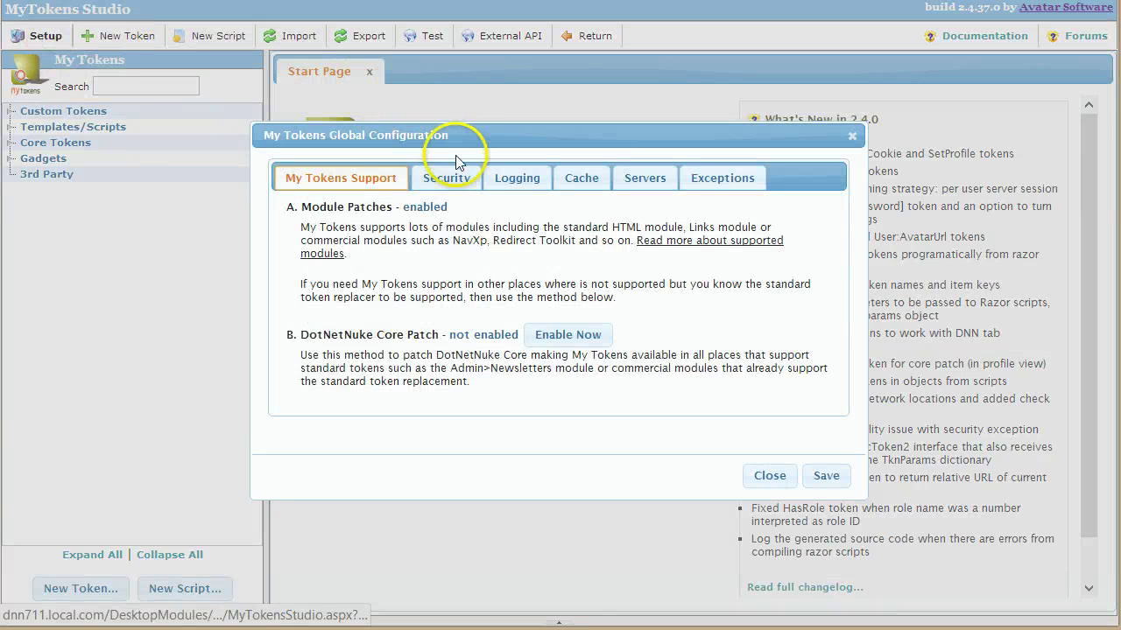
pyautogui.click(439, 180)
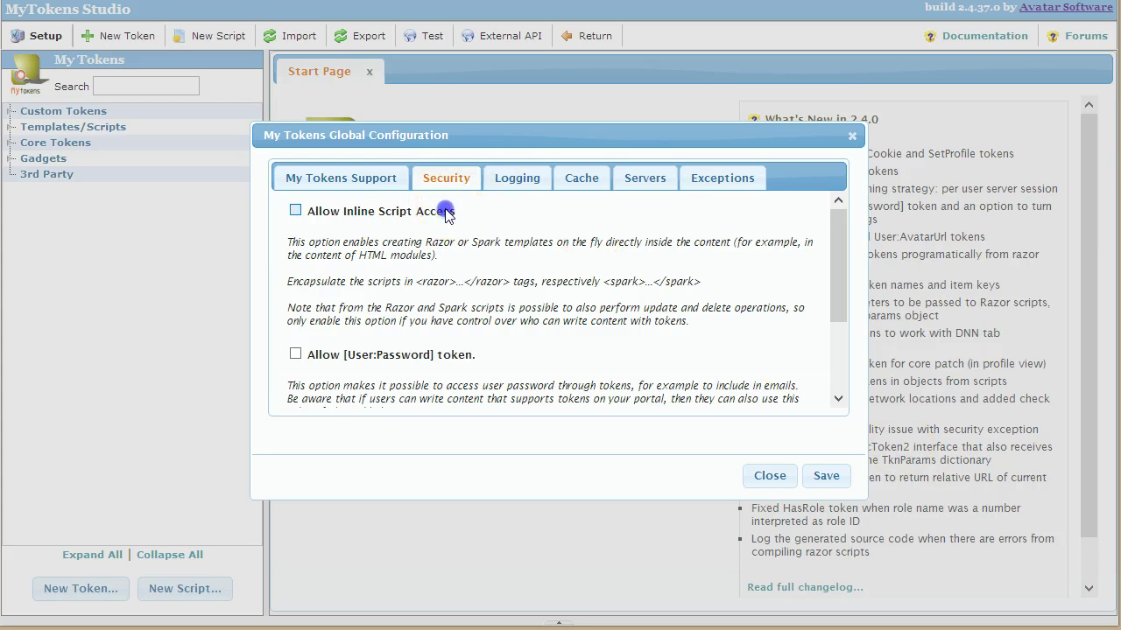
pyautogui.moveTo(443, 211); pyautogui.dragTo(450, 211)
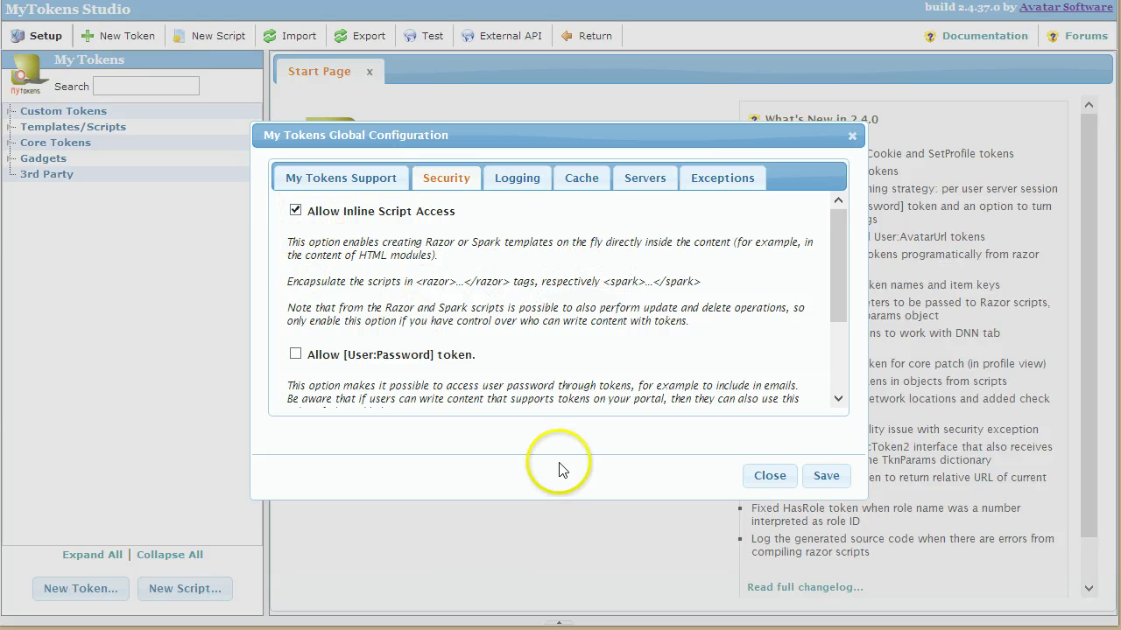
pyautogui.click(823, 478)
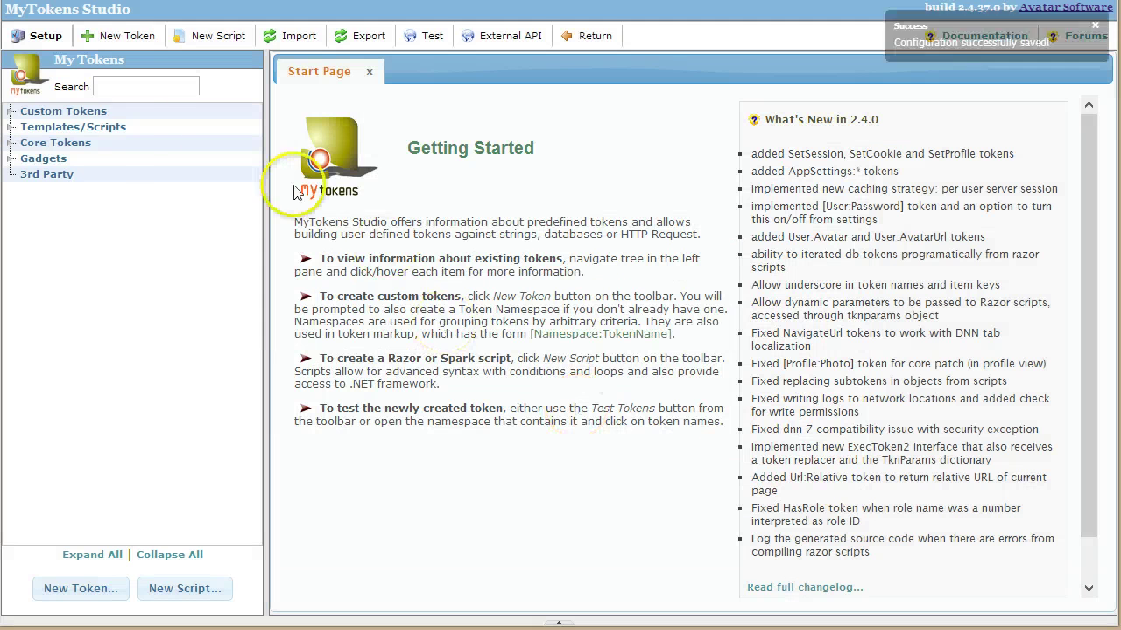
# - Open the custom token namespace test and test its [test:myscript] token
pyautogui.click(14, 114)
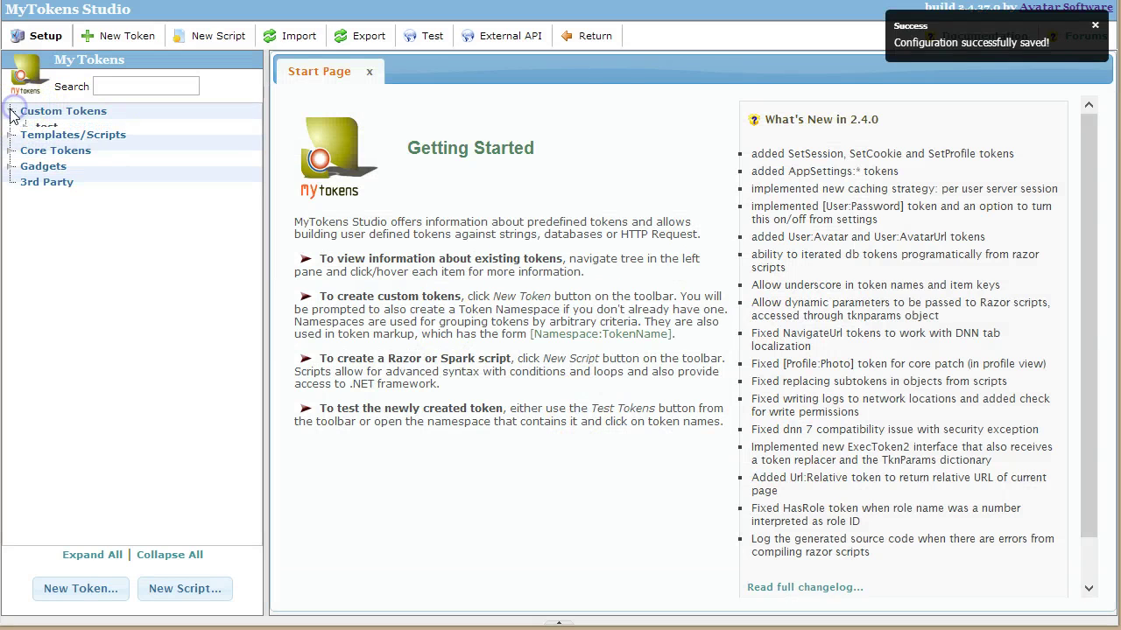
pyautogui.click(47, 126)
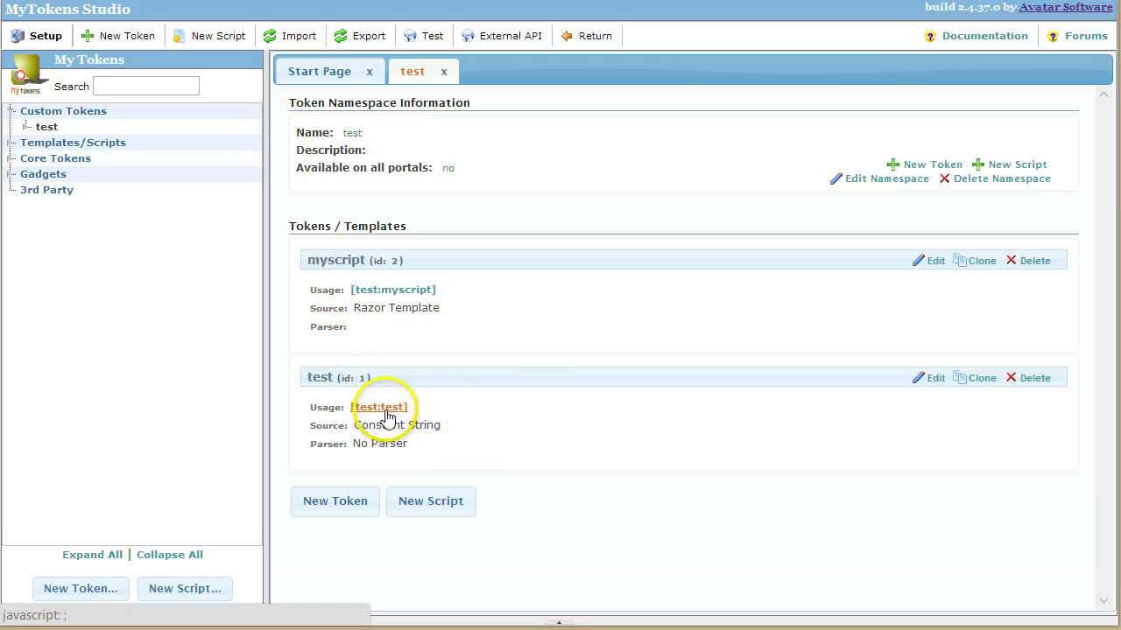
pyautogui.click(392, 293)
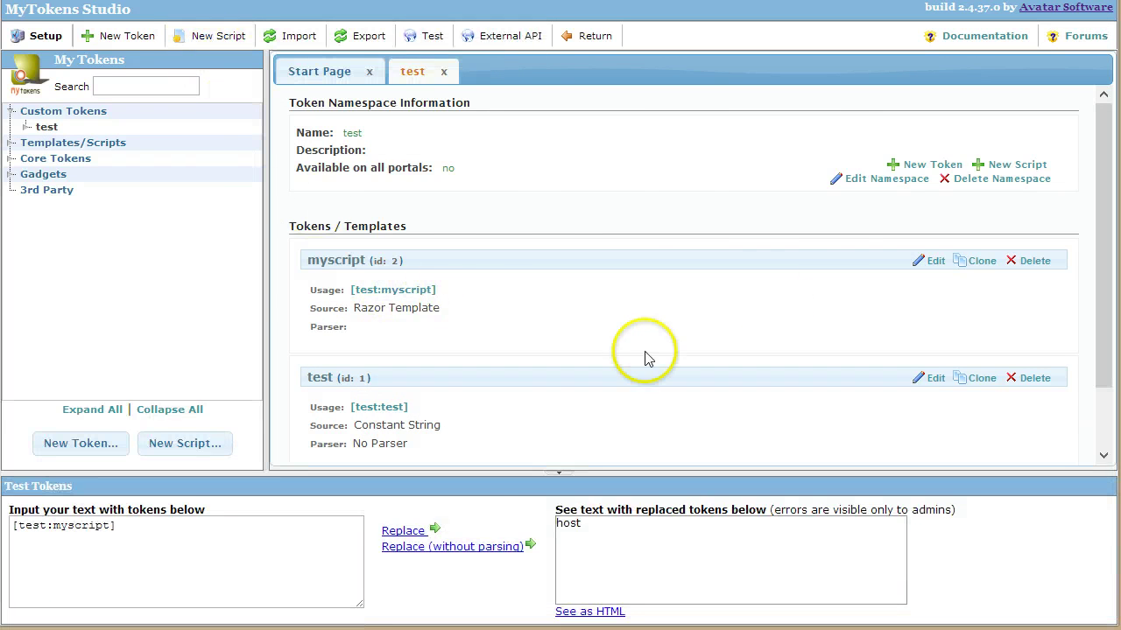
# - Examine the Razor script body of the myscript template, leaving the template unchanged
pyautogui.click(933, 261)
pyautogui.moveTo(423, 363); pyautogui.dragTo(506, 363)
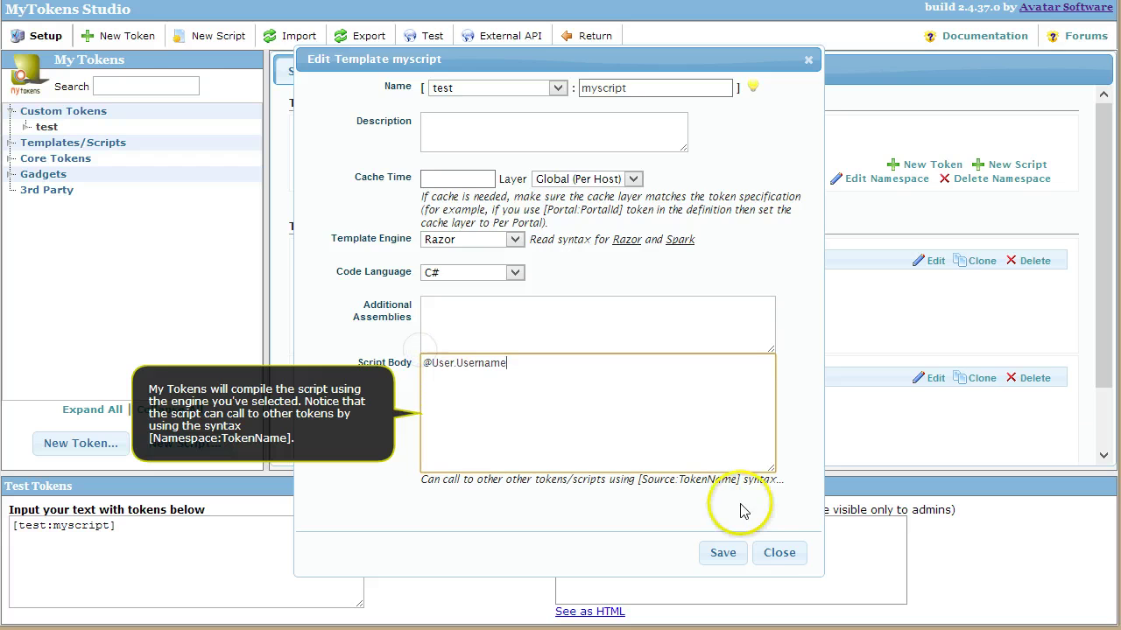
pyautogui.click(779, 552)
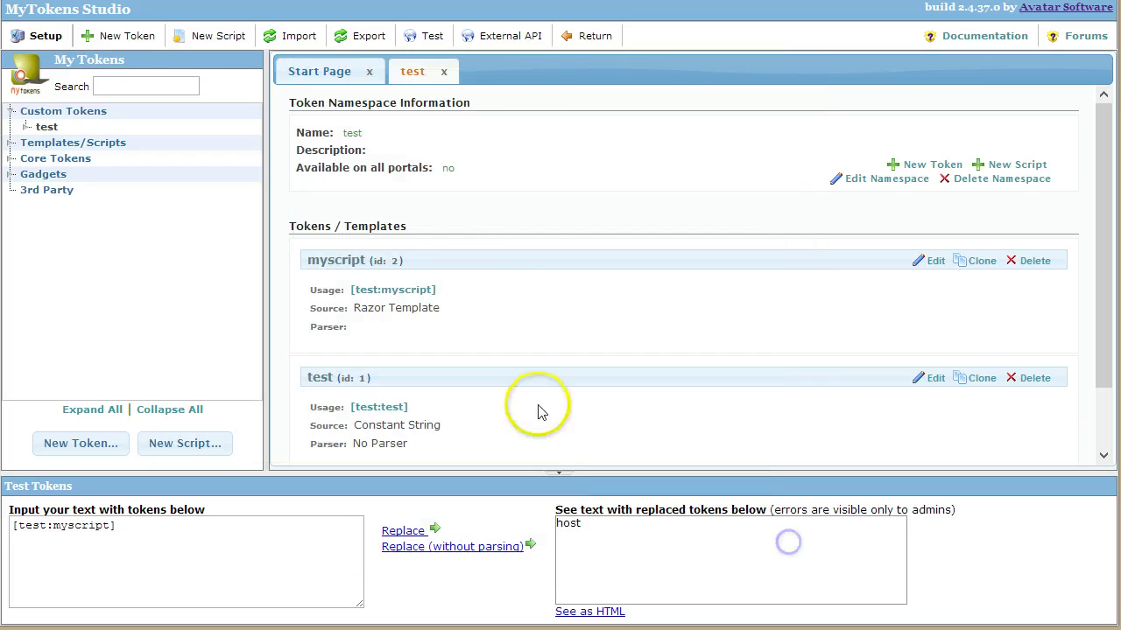
pyautogui.click(201, 41)
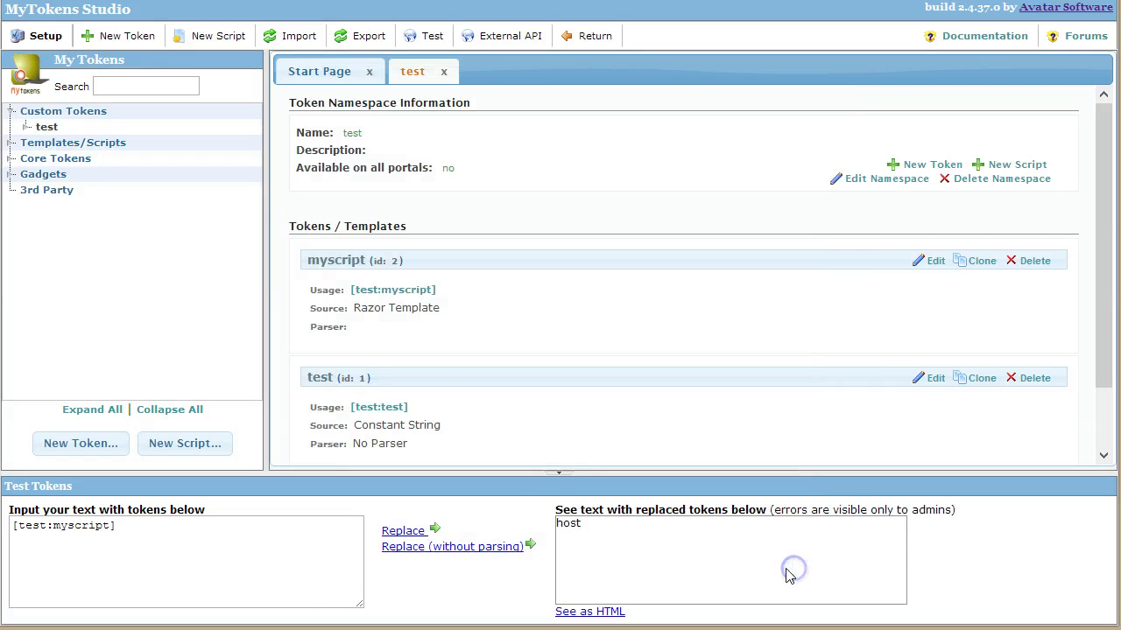
pyautogui.click(792, 570)
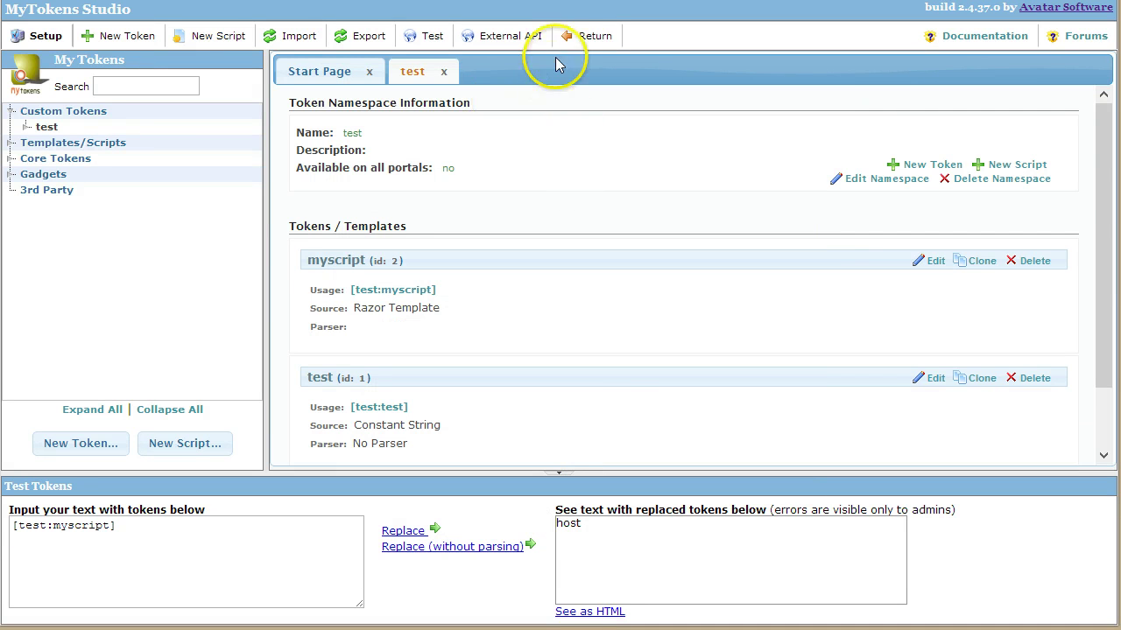
# - Return to the website's About Us page and switch it to edit mode
pyautogui.click(583, 45)
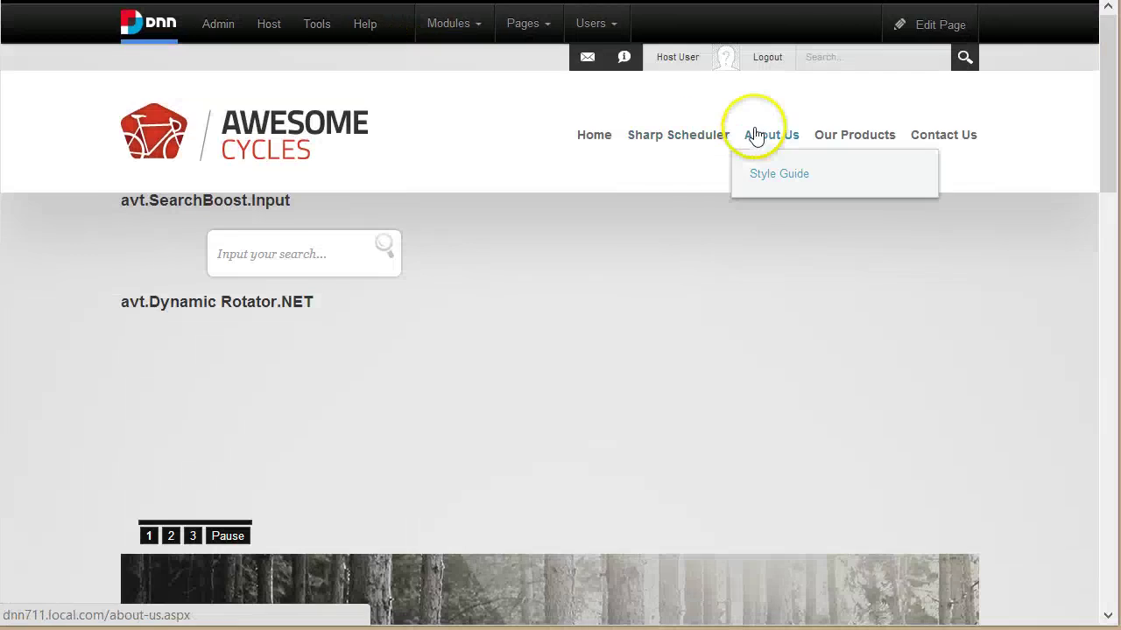
pyautogui.click(758, 135)
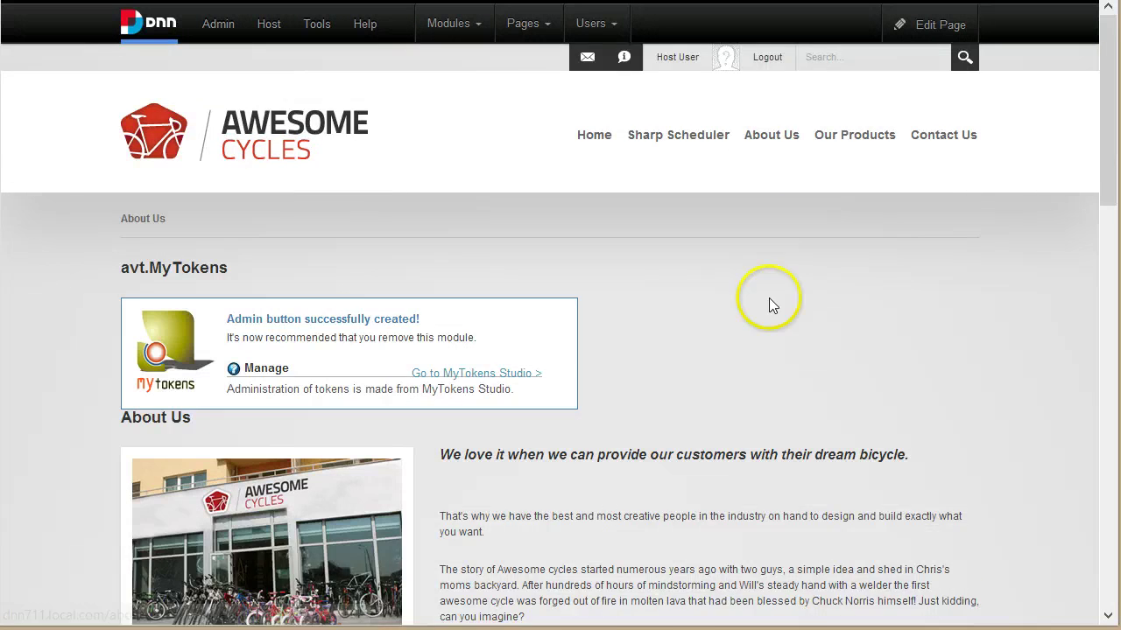
pyautogui.scroll(-2, 768, 298)
pyautogui.scroll(2, 637, 375)
pyautogui.moveTo(911, 26)
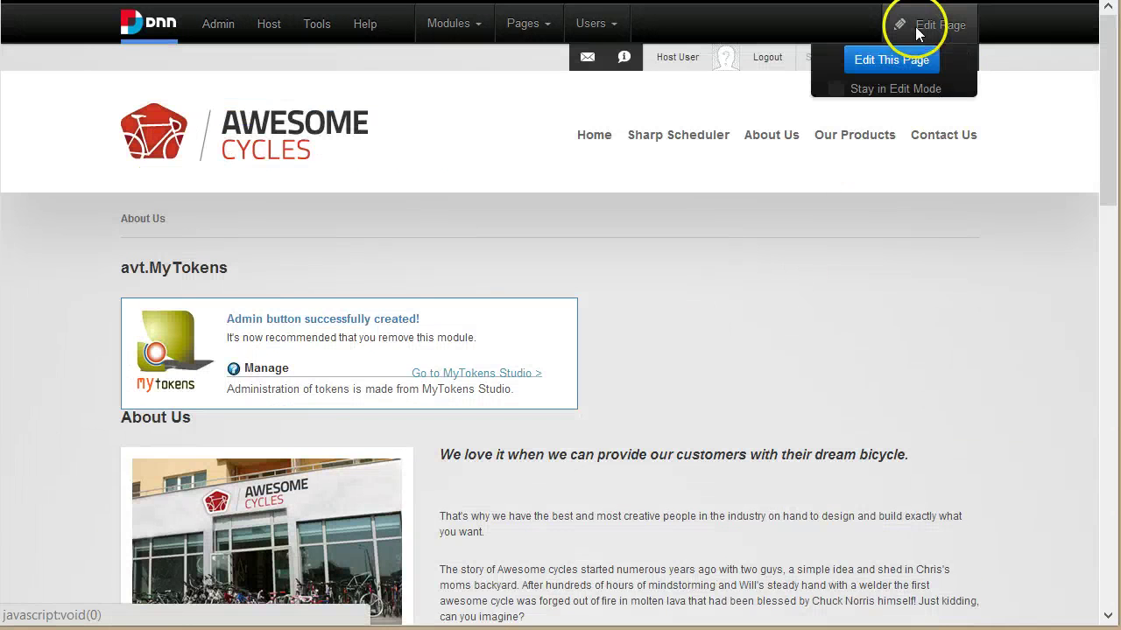
pyautogui.click(906, 74)
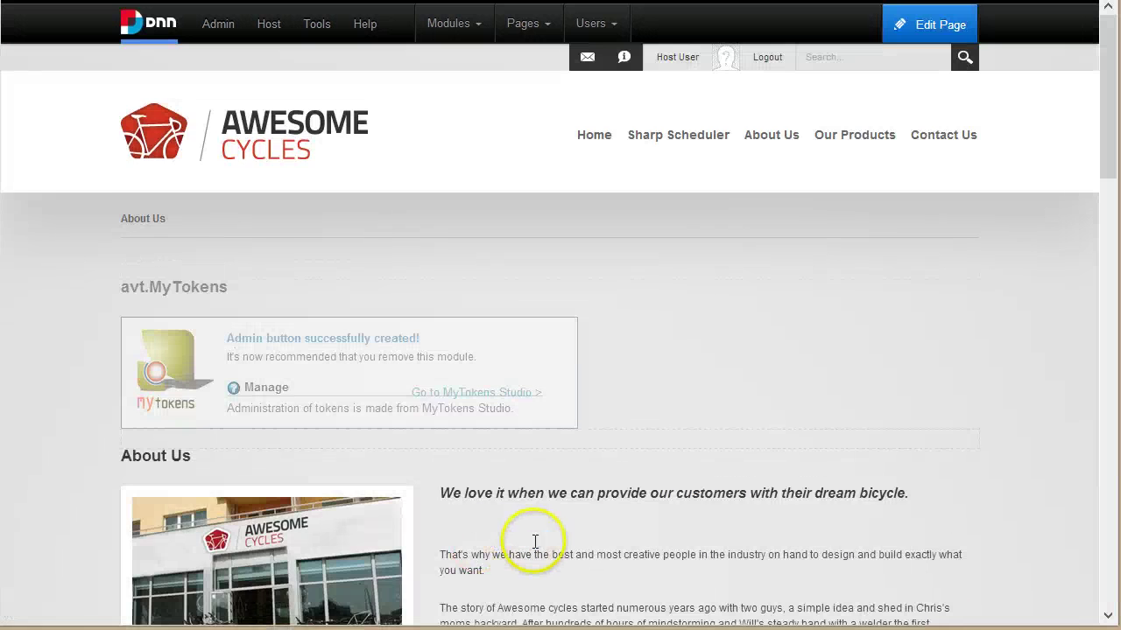
# - Open the About Us module's HTML settings and update them with Replace Tokens enabled
pyautogui.scroll(-2, 551, 517)
pyautogui.moveTo(951, 264)
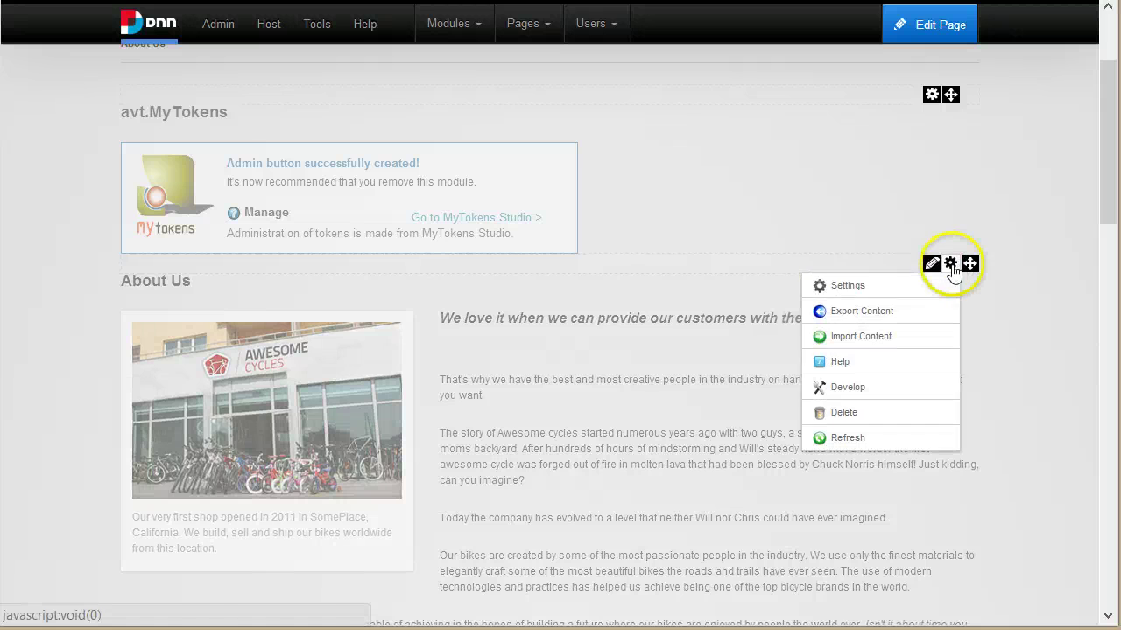
pyautogui.click(940, 289)
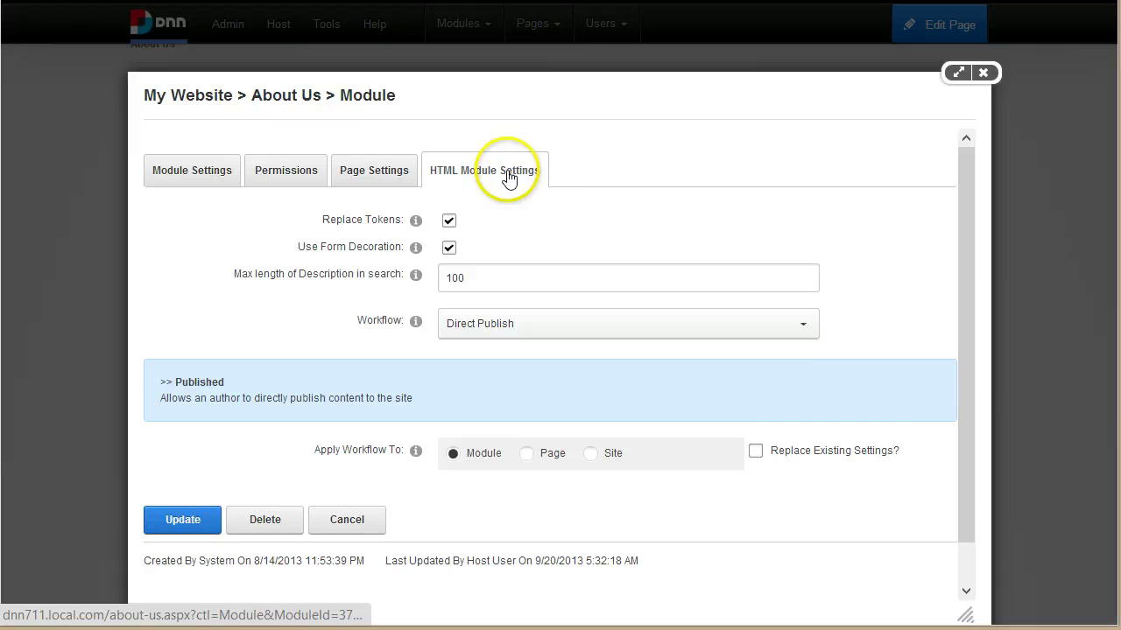
pyautogui.scroll(-1, 525, 153)
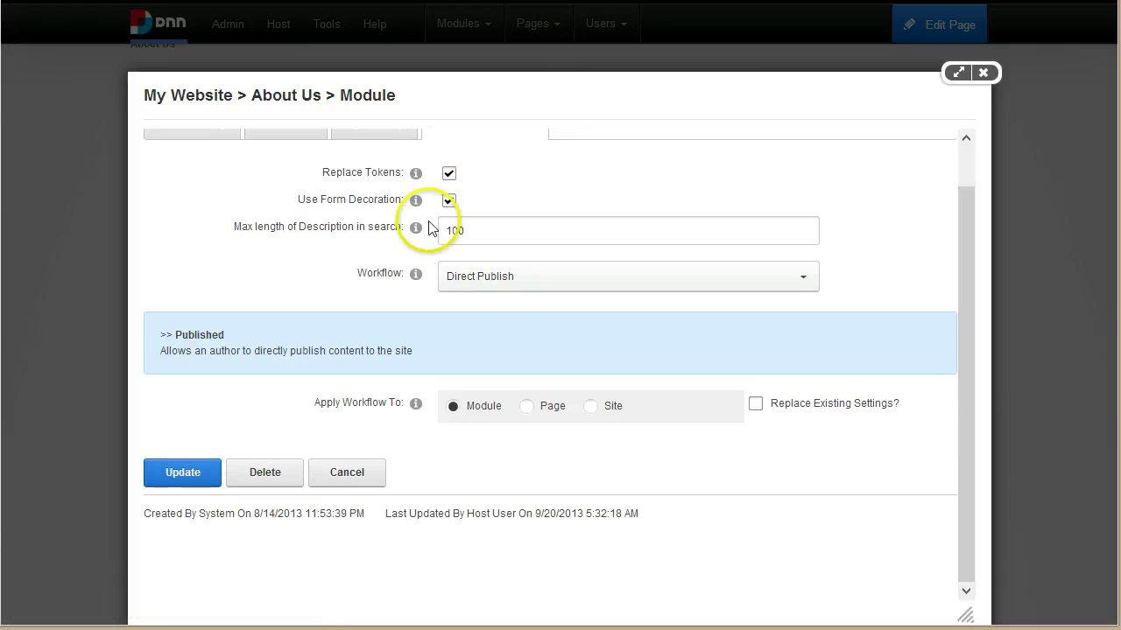
pyautogui.click(182, 472)
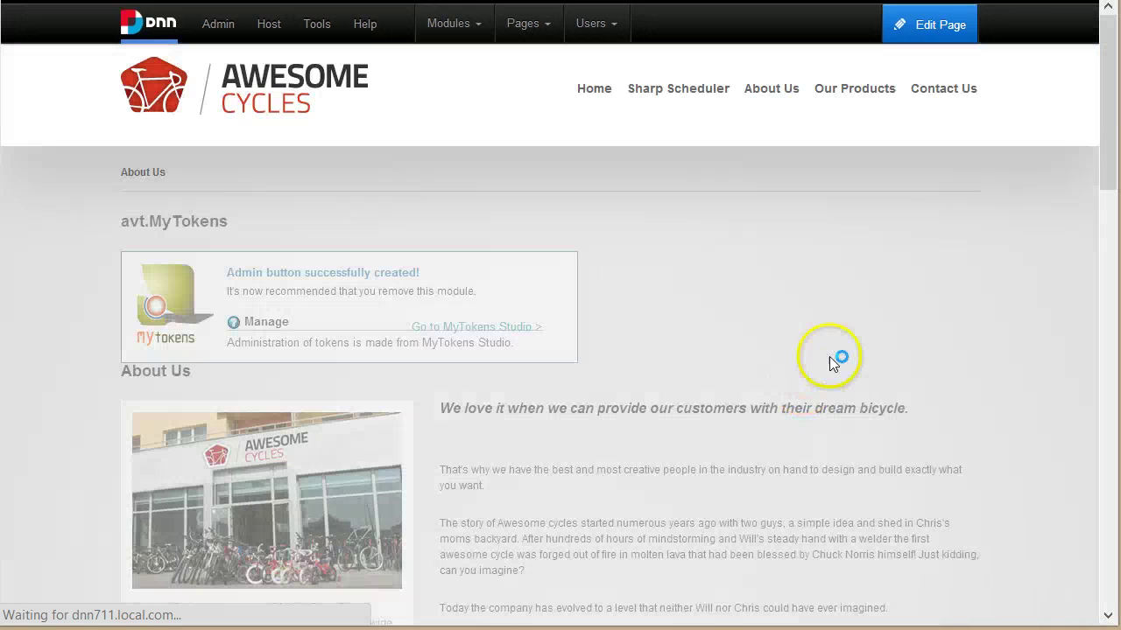
# - Insert the [User:FirstName] token on the empty line below the heading in the About Us content, save it and check the page
pyautogui.scroll(-3, 881, 414)
pyautogui.scroll(-1, 881, 414)
pyautogui.scroll(3, 913, 420)
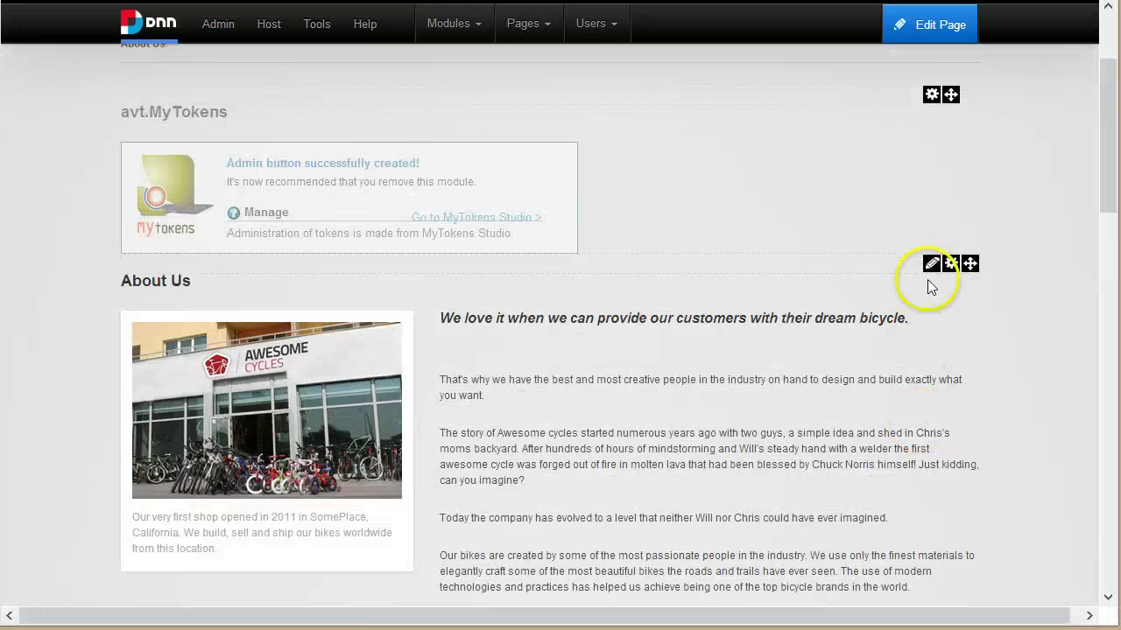
pyautogui.moveTo(930, 272)
pyautogui.click(893, 288)
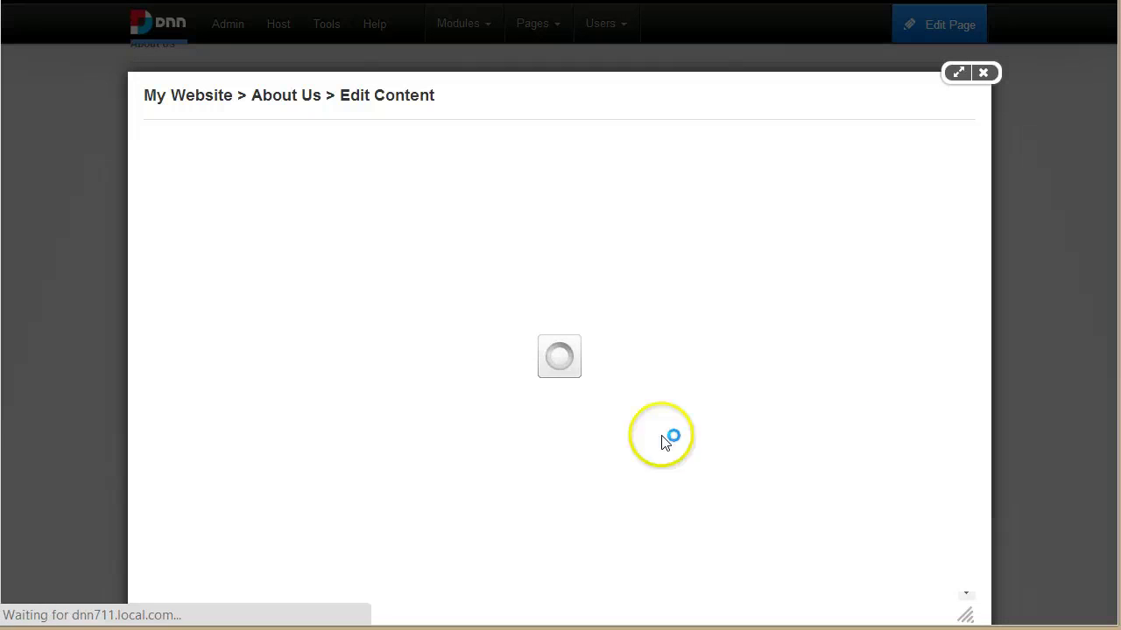
pyautogui.scroll(-1, 249, 449)
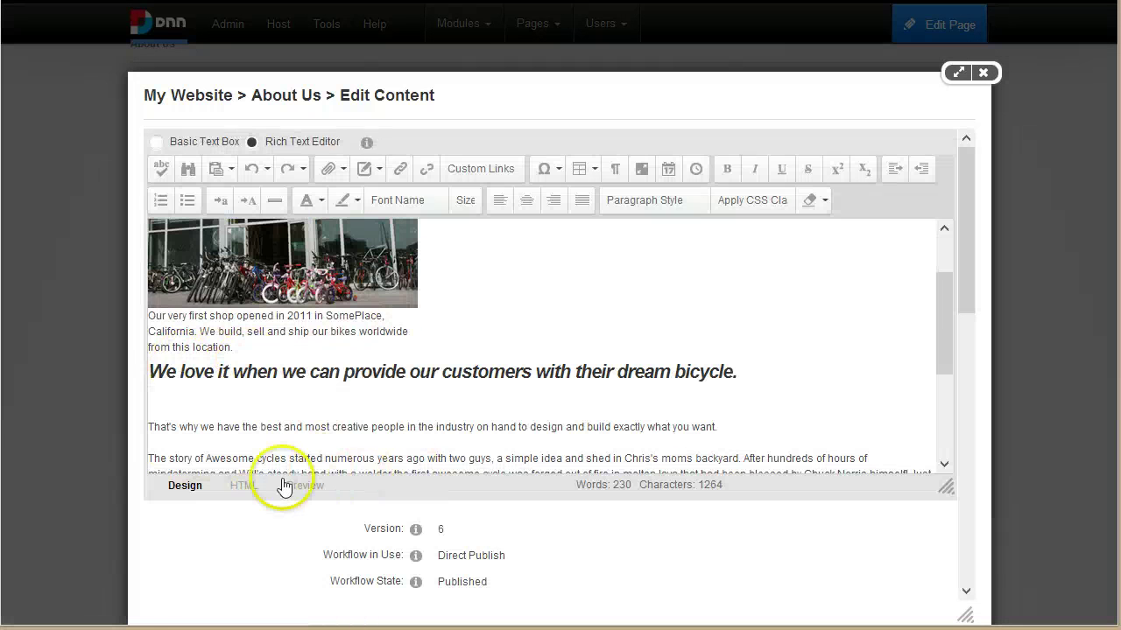
pyautogui.click(294, 410)
pyautogui.click(233, 392)
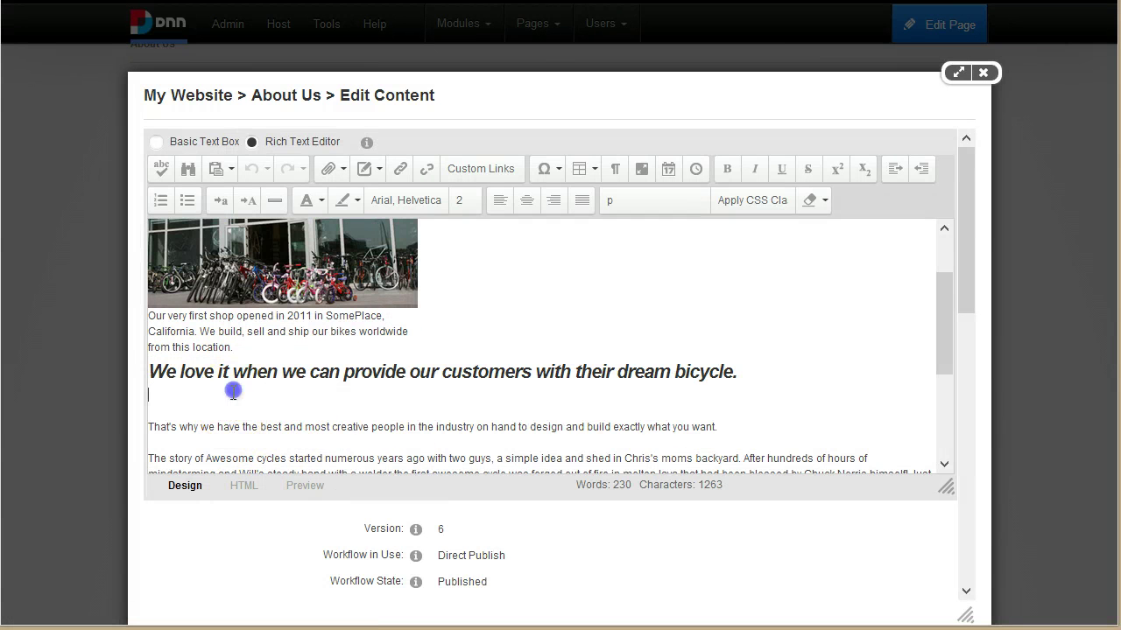
pyautogui.click(283, 381)
pyautogui.scroll(-3, 490, 342)
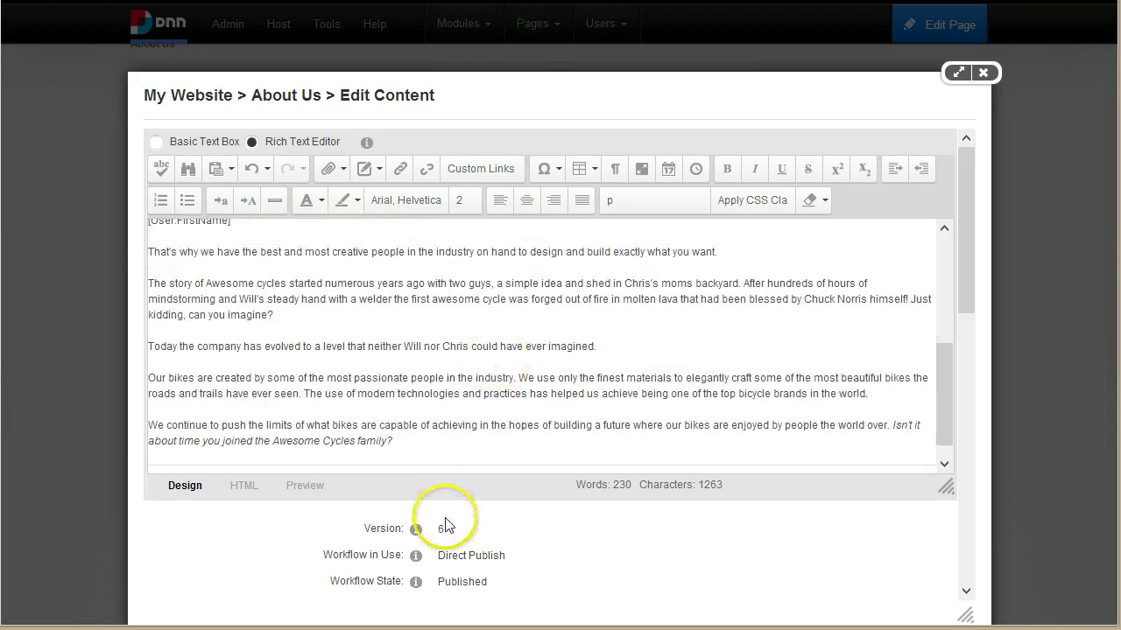
pyautogui.scroll(-3, 394, 508)
pyautogui.click(178, 364)
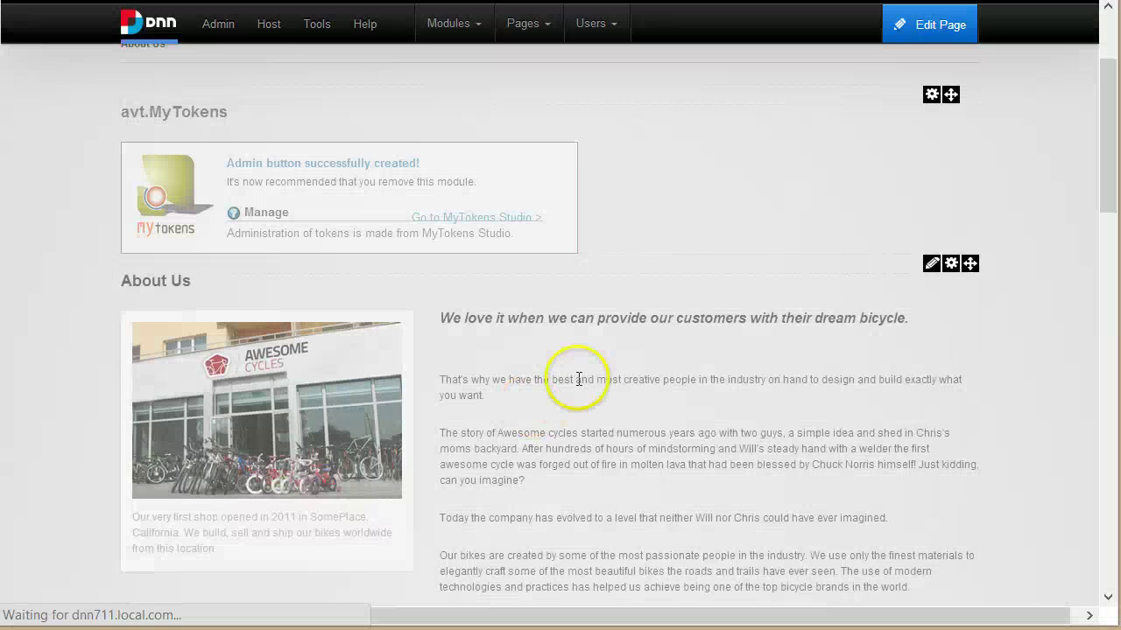
pyautogui.scroll(-3, 613, 508)
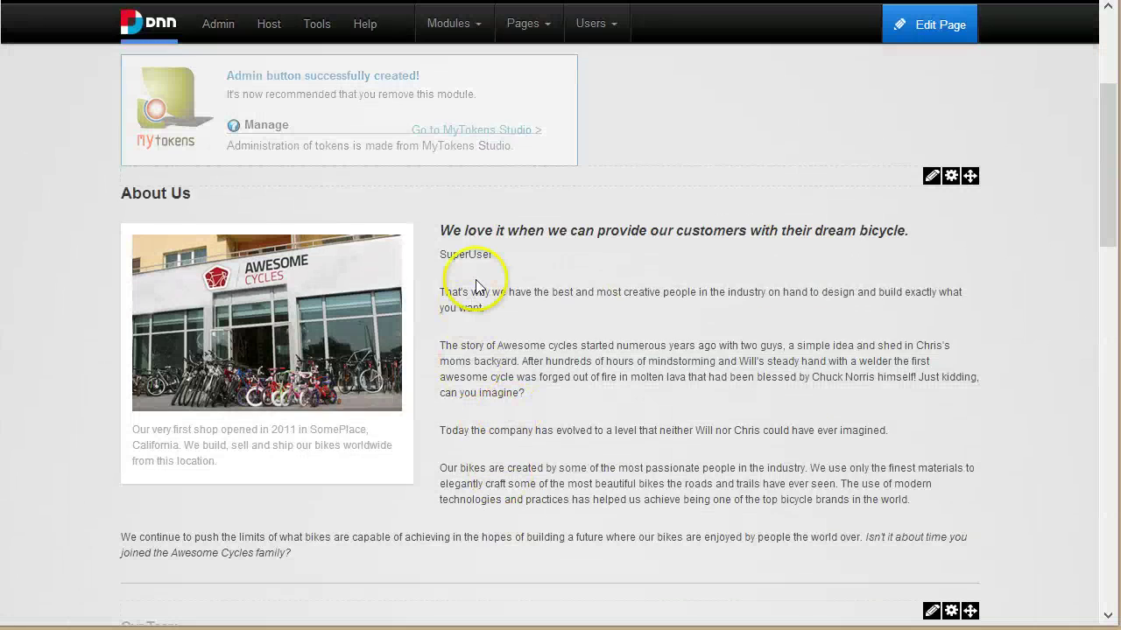
pyautogui.doubleClick(464, 254)
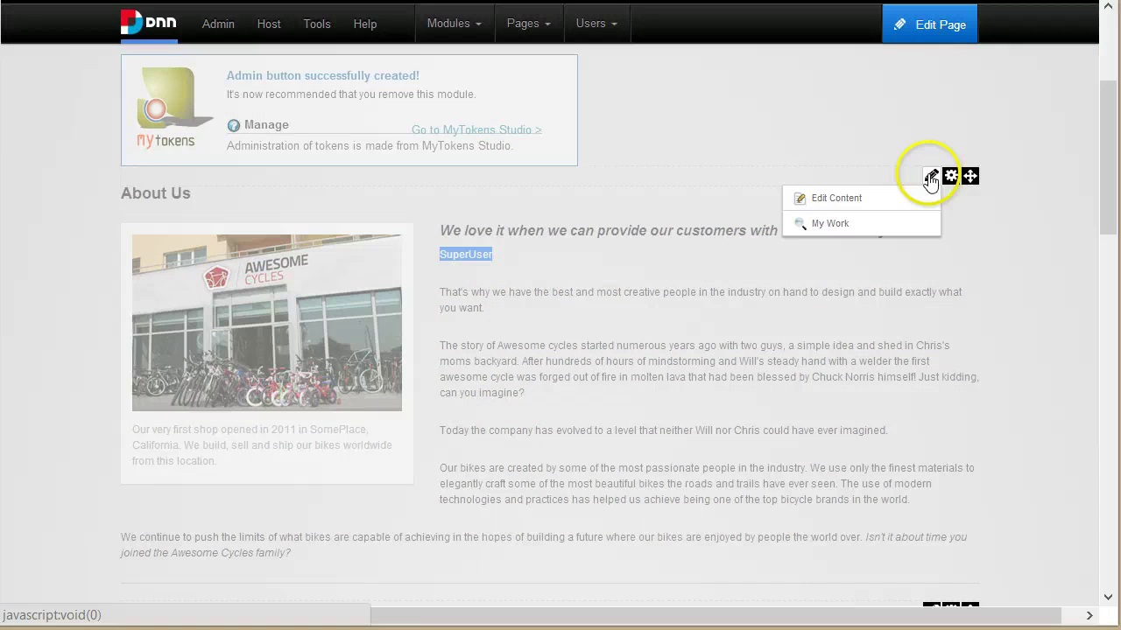
# - Open the About Us module's content for editing and show its HTML source
pyautogui.click(914, 187)
pyautogui.click(910, 197)
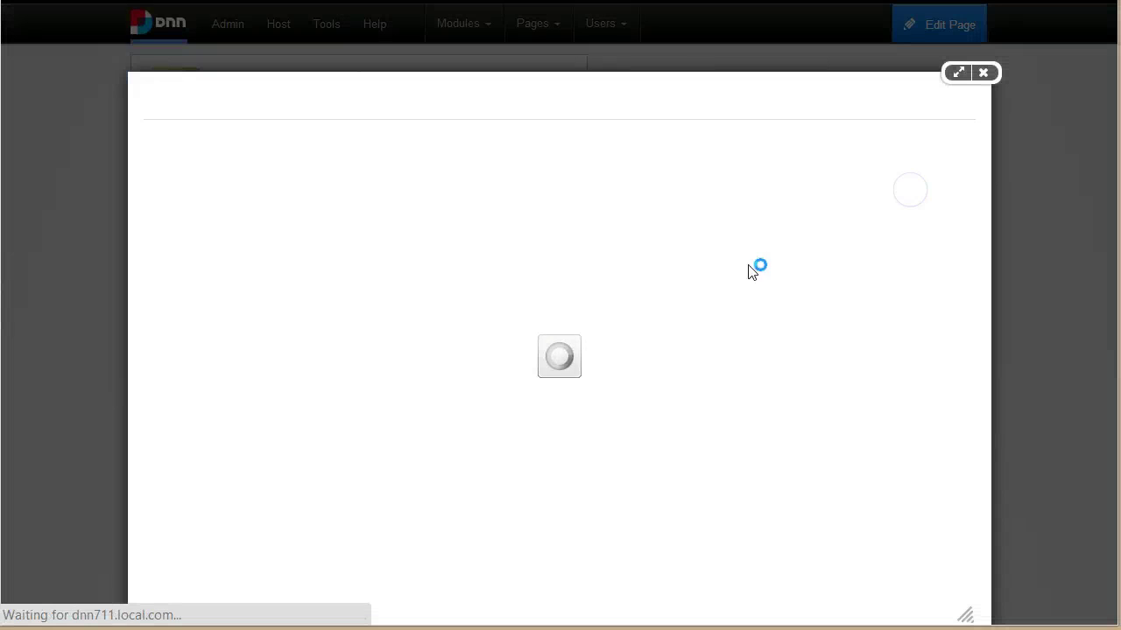
pyautogui.scroll(-2, 386, 416)
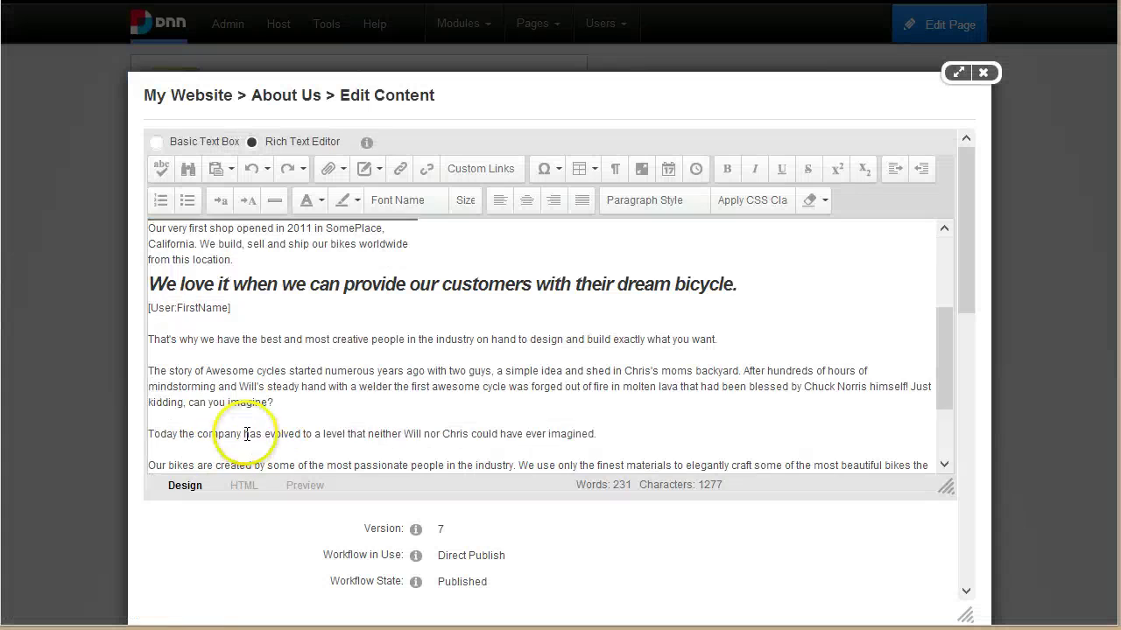
pyautogui.click(244, 485)
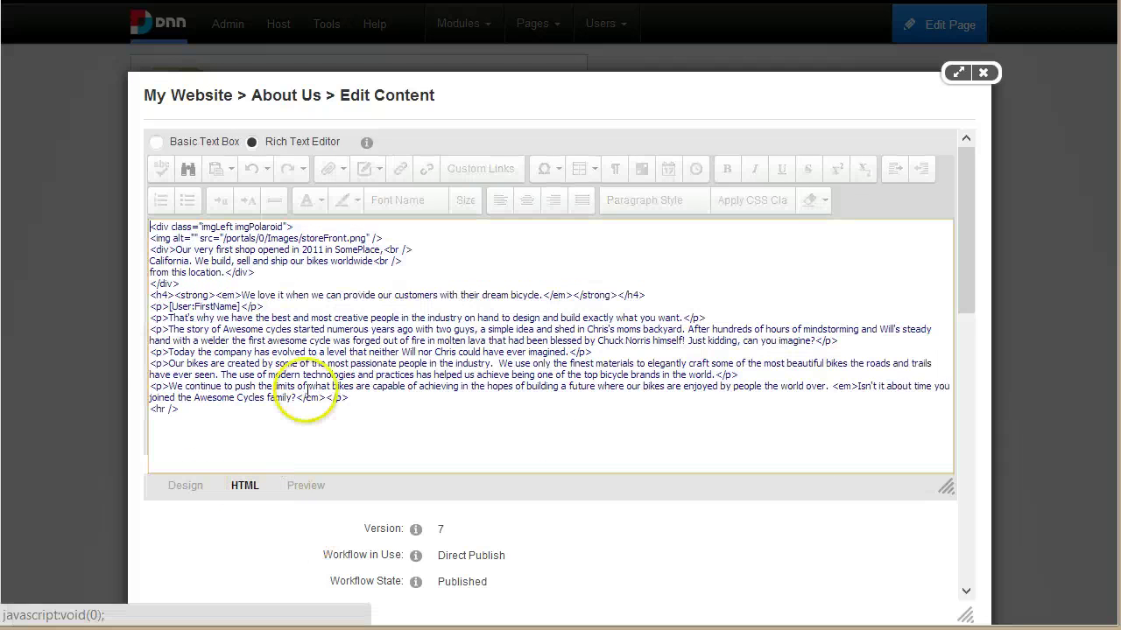
# - Replace the [User:FirstName] paragraph below the heading with an empty <razor></razor> block set off by blank lines
pyautogui.click(298, 305)
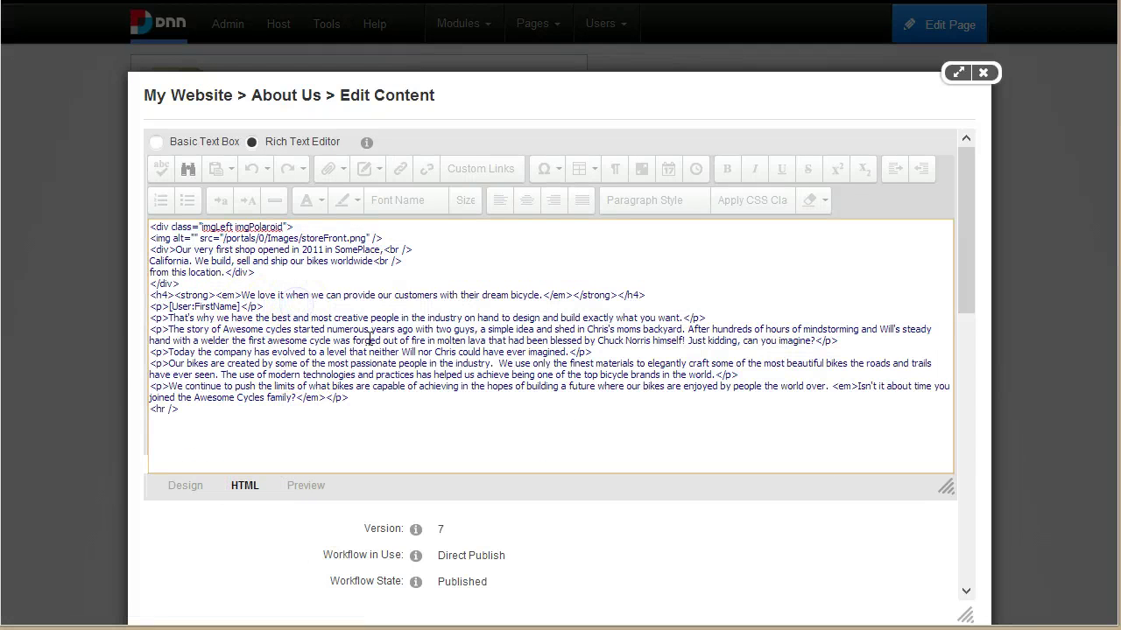
pyautogui.hotkey('shift', 'Home')
pyautogui.write('<')
pyautogui.press('Return')
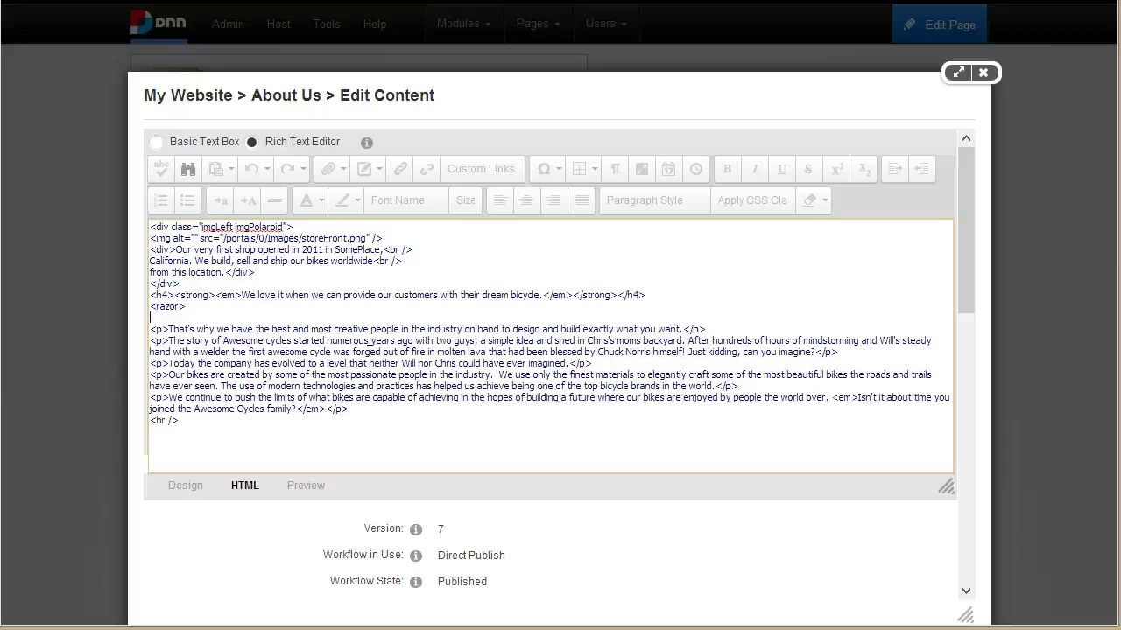
pyautogui.press('Return')
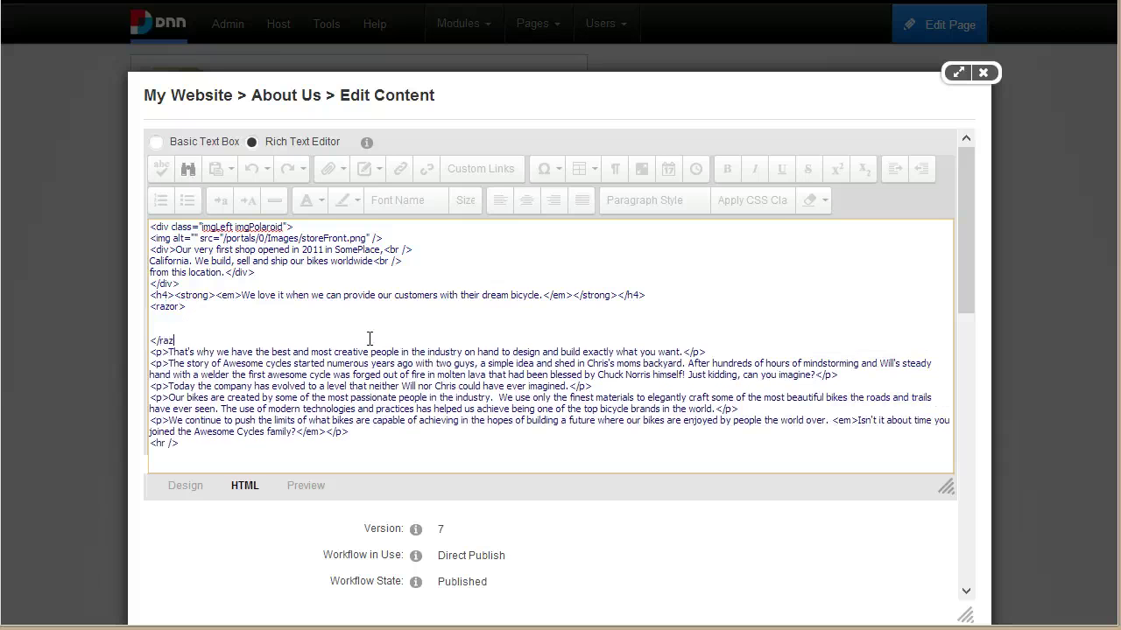
pyautogui.press('Return')
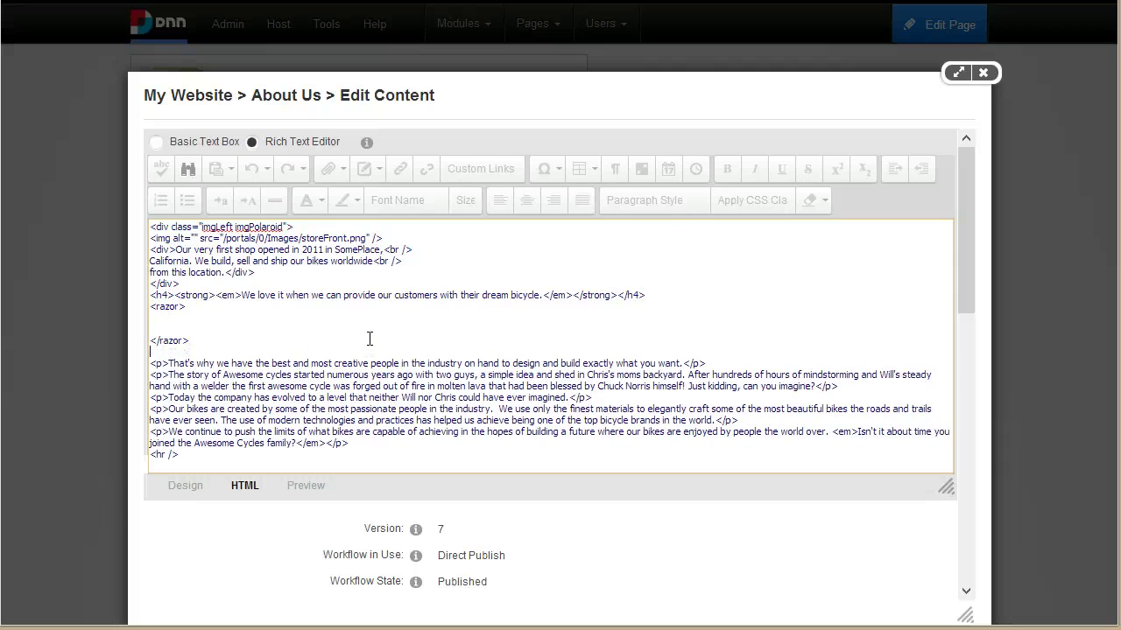
pyautogui.press('Return')
pyautogui.press('Down')
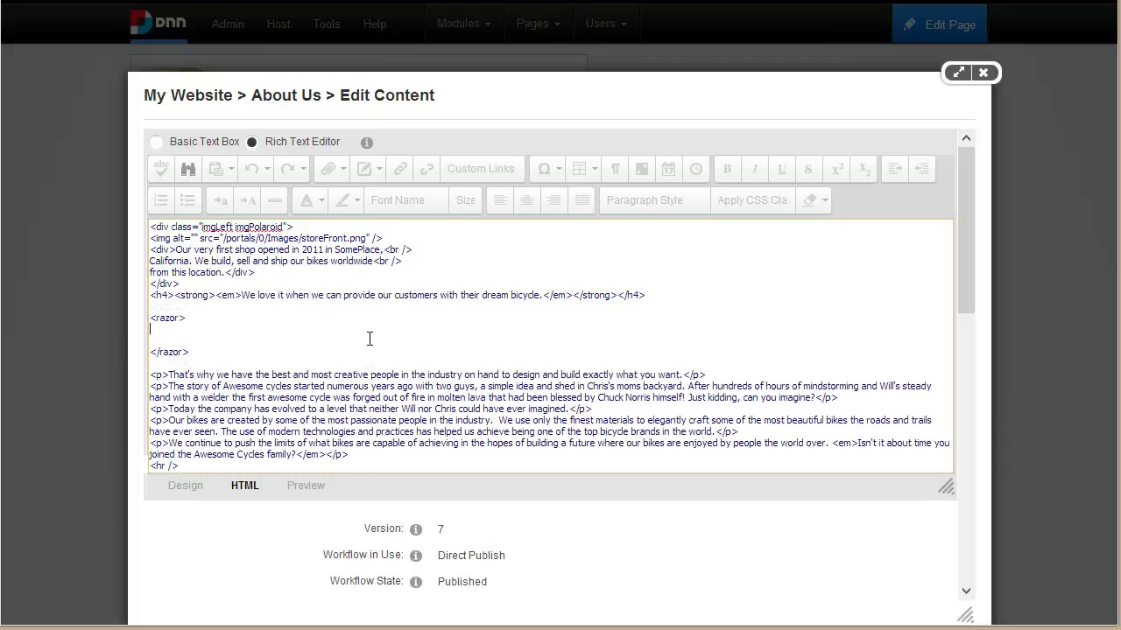
pyautogui.press('Return')
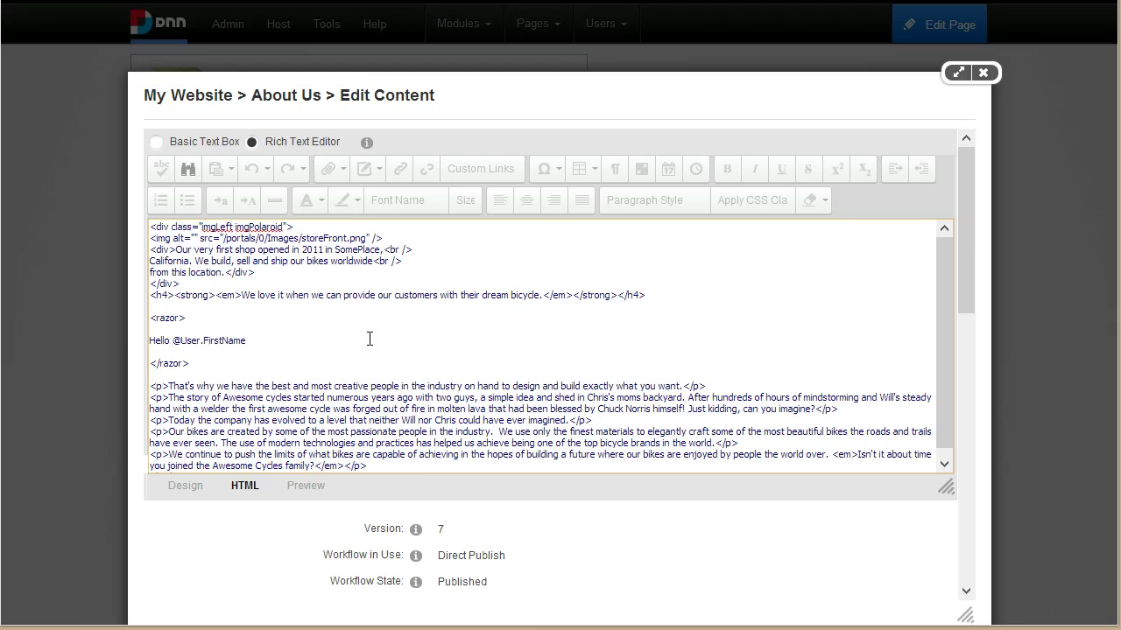
pyautogui.scroll(-4, 492, 586)
pyautogui.click(181, 272)
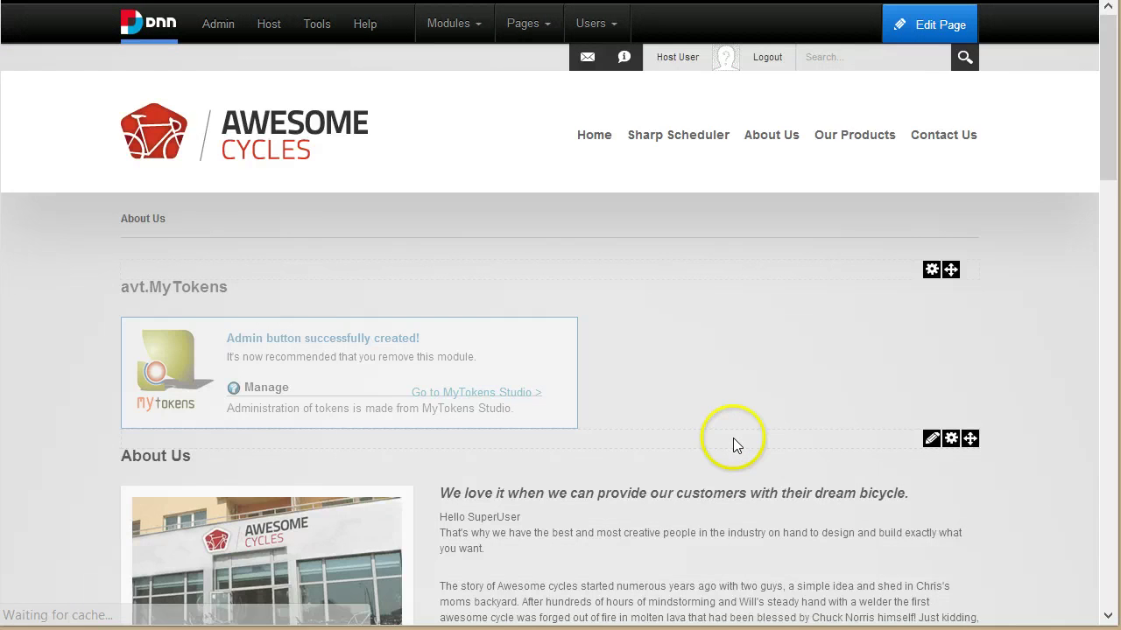
pyautogui.scroll(-2, 733, 437)
pyautogui.moveTo(438, 429); pyautogui.dragTo(581, 426)
pyautogui.scroll(-2, 555, 507)
pyautogui.click(570, 399)
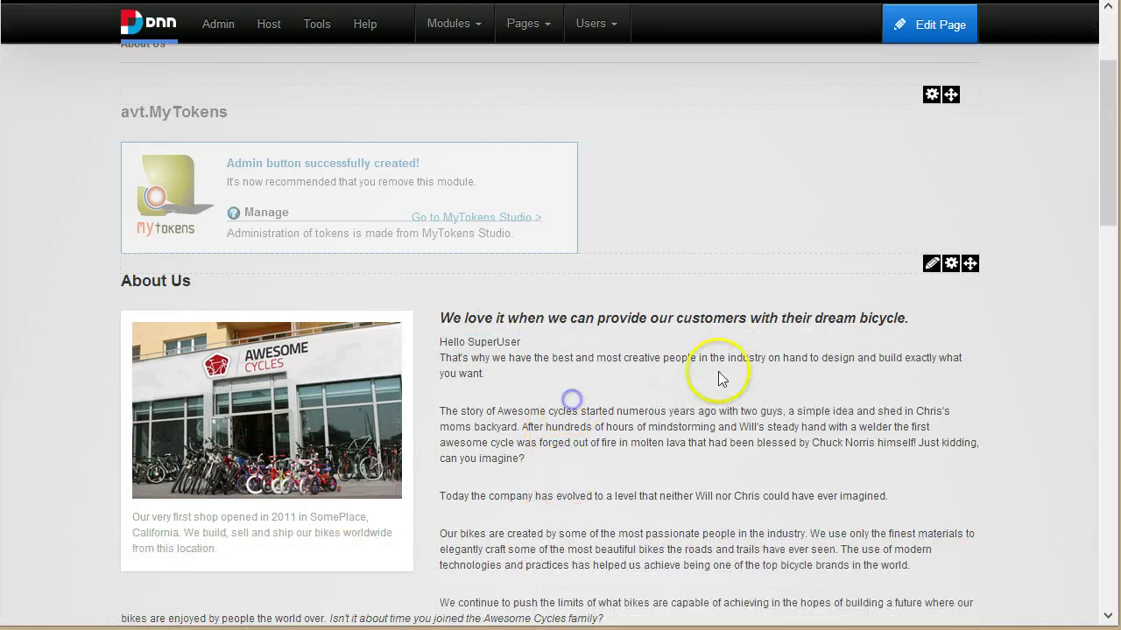
pyautogui.moveTo(930, 266)
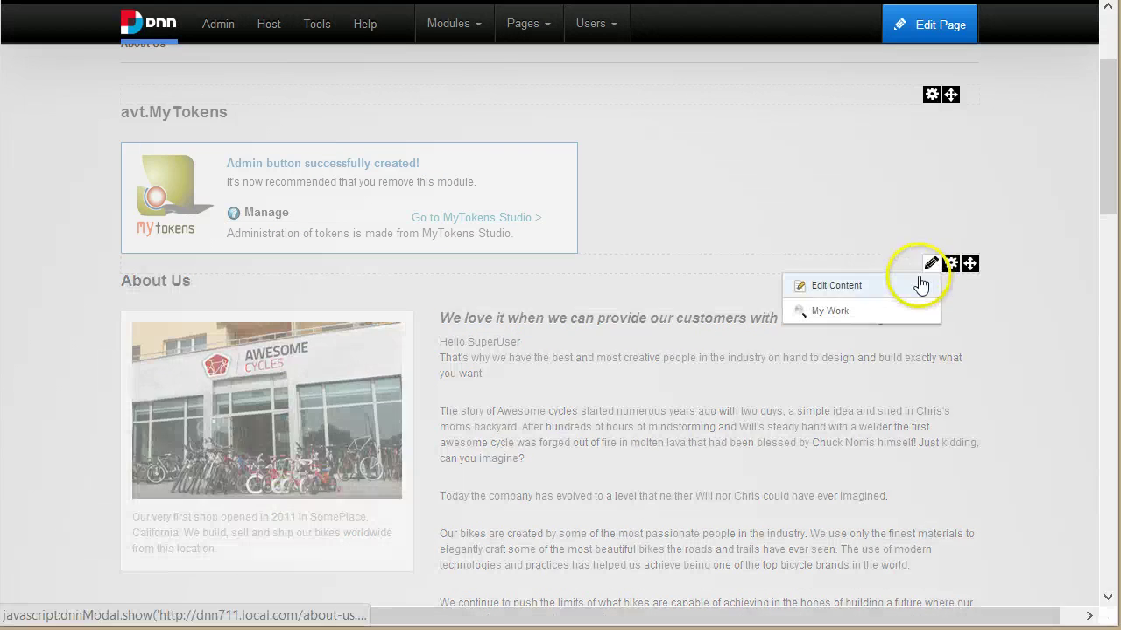
pyautogui.click(910, 288)
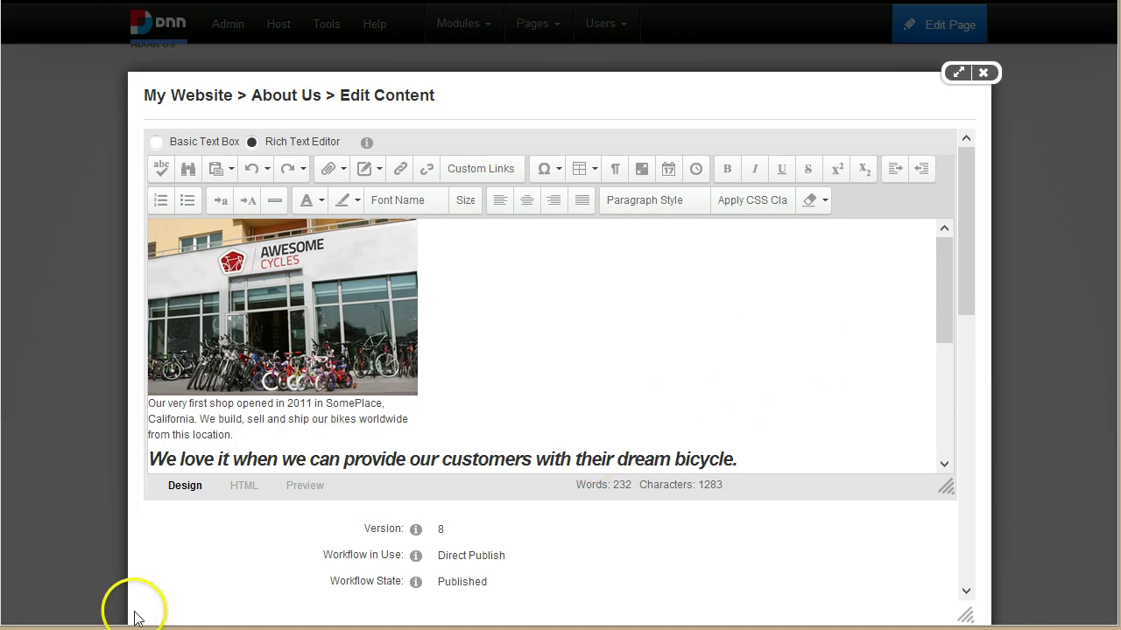
pyautogui.click(250, 489)
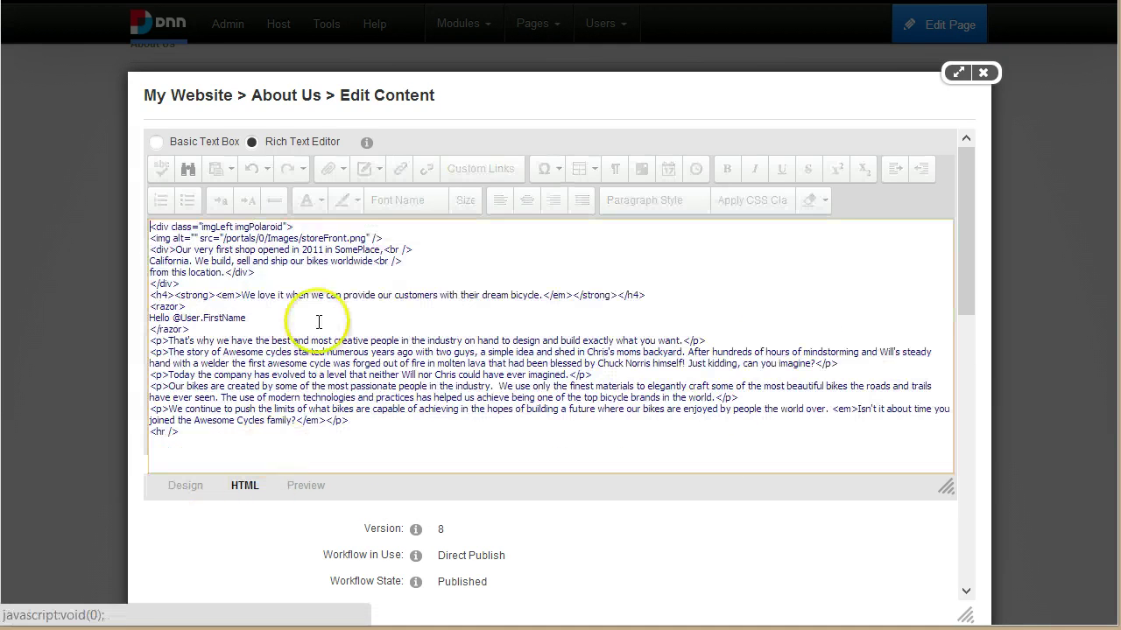
pyautogui.click(234, 306)
pyautogui.press('Return')
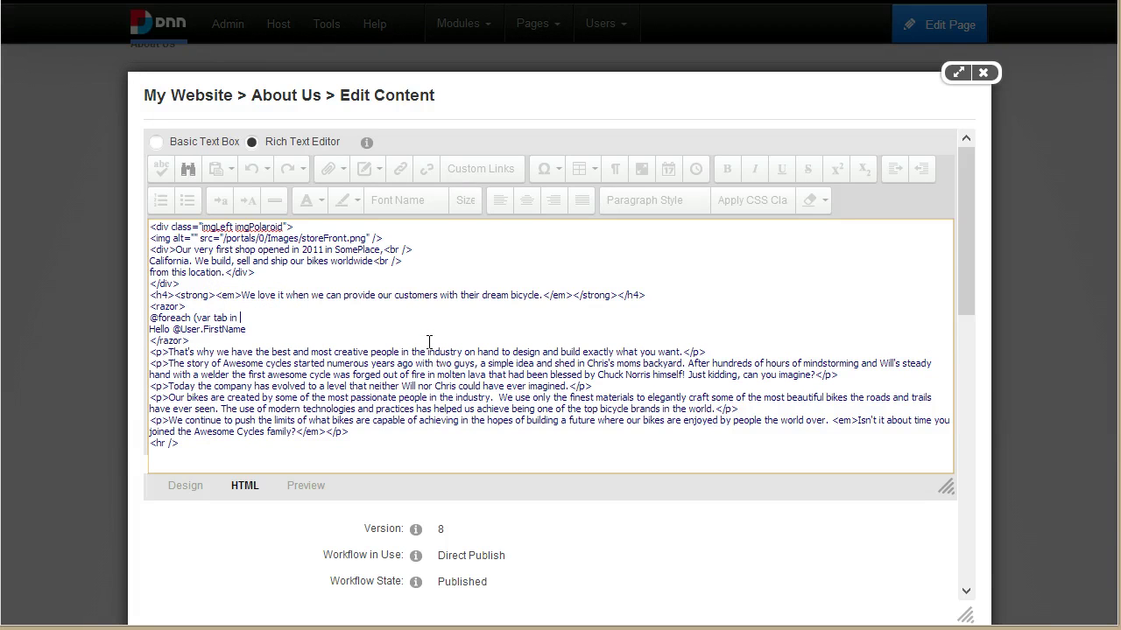
pyautogui.write('@foreach (var tab in TabController.')
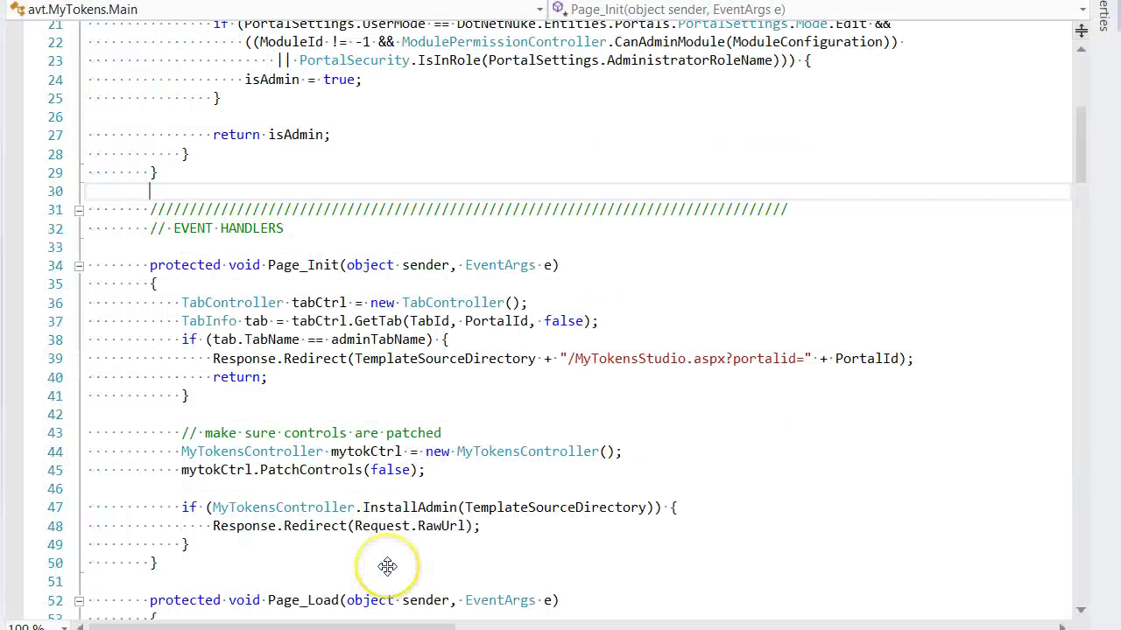
# - Switch to the avt.MyTokens.Main class in Visual Studio and add an empty void Test() method above the IsAdmin property
pyautogui.scroll(2, 387, 560)
pyautogui.scroll(-5, 388, 566)
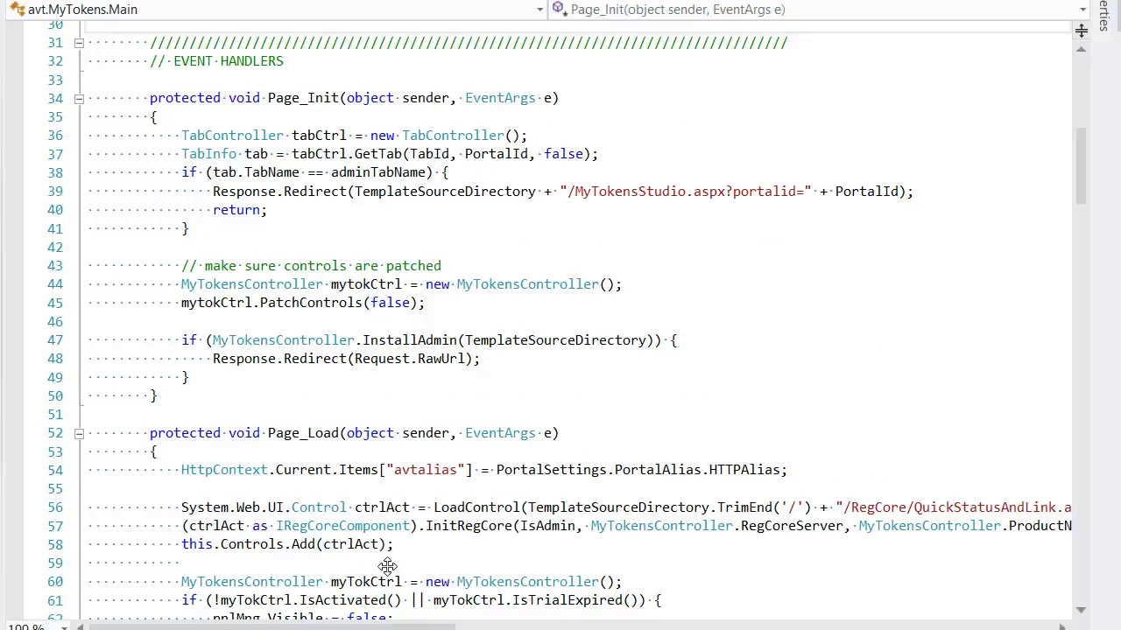
pyautogui.scroll(7, 388, 566)
pyautogui.press('Up')
pyautogui.press('Up')
pyautogui.press('Up')
pyautogui.press('Up')
pyautogui.press('Up')
pyautogui.press('Up')
pyautogui.press('Up')
pyautogui.press('Up')
pyautogui.press('Up')
pyautogui.press('Up')
pyautogui.press('Up')
pyautogui.press('Up')
pyautogui.press('Up')
pyautogui.press('Up')
pyautogui.press('Up')
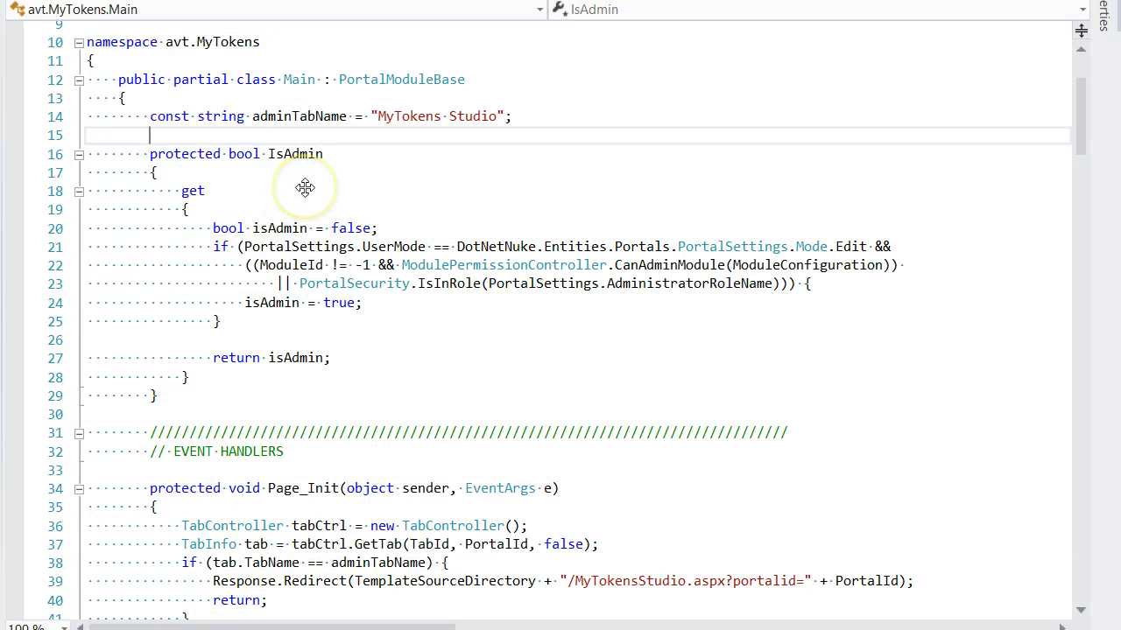
pyautogui.press('Return')
pyautogui.press('Return')
pyautogui.press('Up')
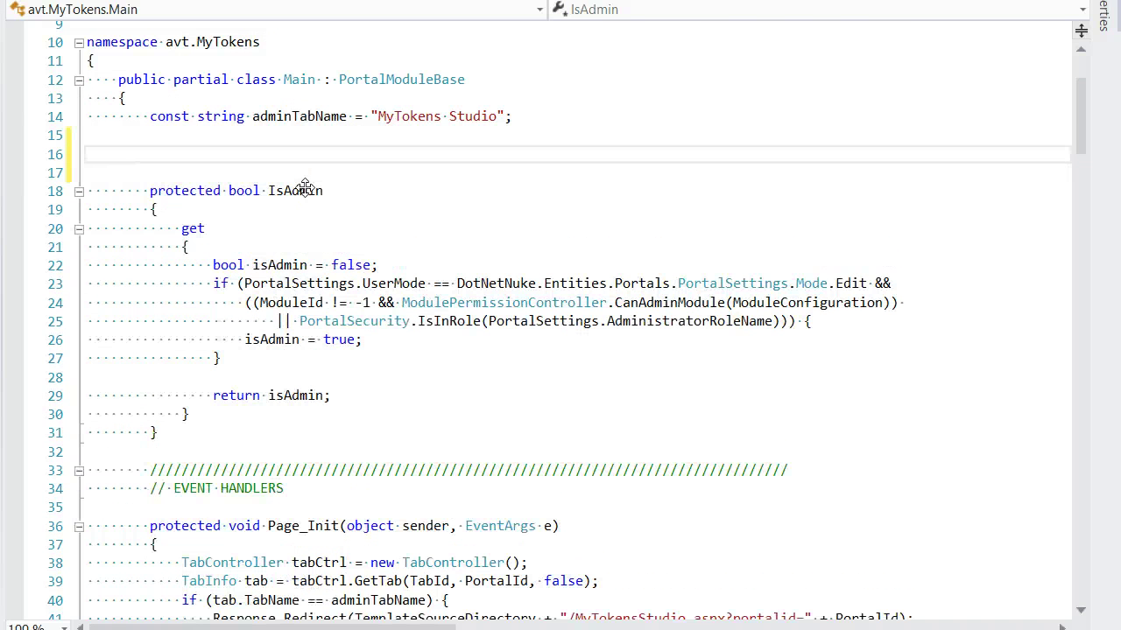
pyautogui.write('void Test()')
pyautogui.press('Return')
pyautogui.write('{')
pyautogui.press('Return')
pyautogui.write('}')
pyautogui.press('Up')
pyautogui.press('End')
pyautogui.press('Return')
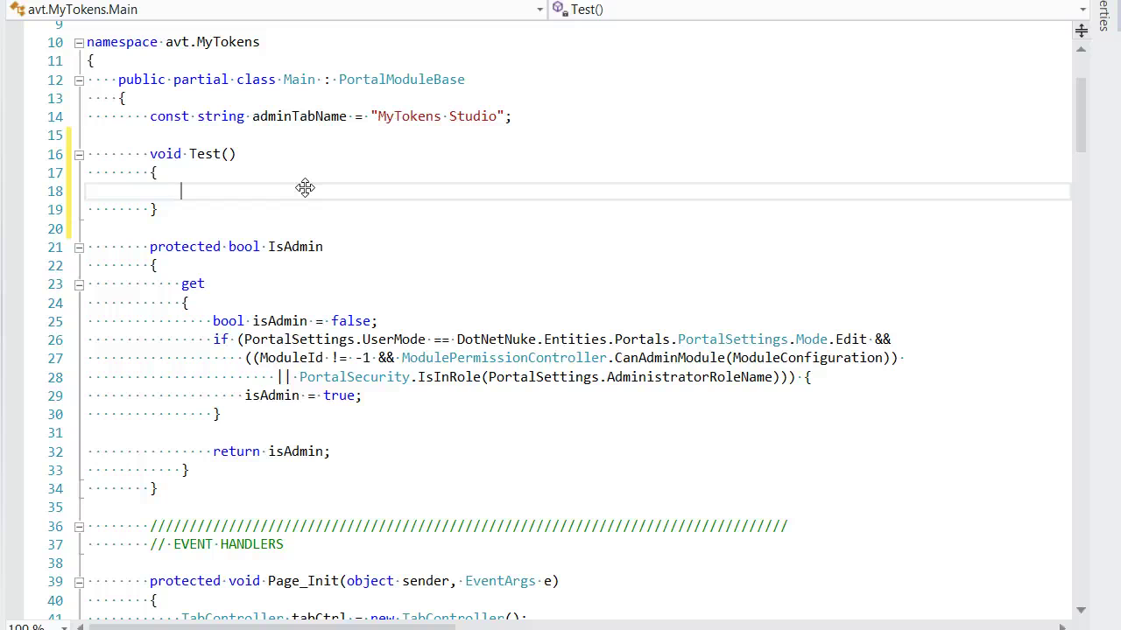
# - Start a TabController.GetPortalTabs( call inside the Test method
pyautogui.write('TabController.GetTa')
pyautogui.press('BackSpace')
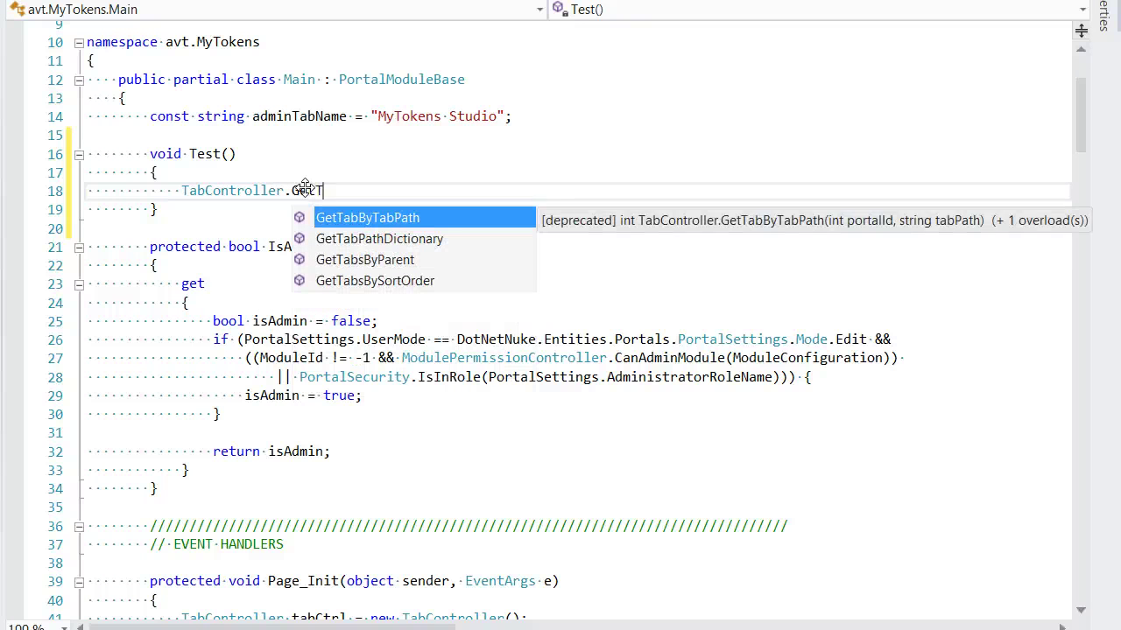
pyautogui.press('BackSpace')
pyautogui.write('Por')
pyautogui.press('Tab')
pyautogui.write('(')
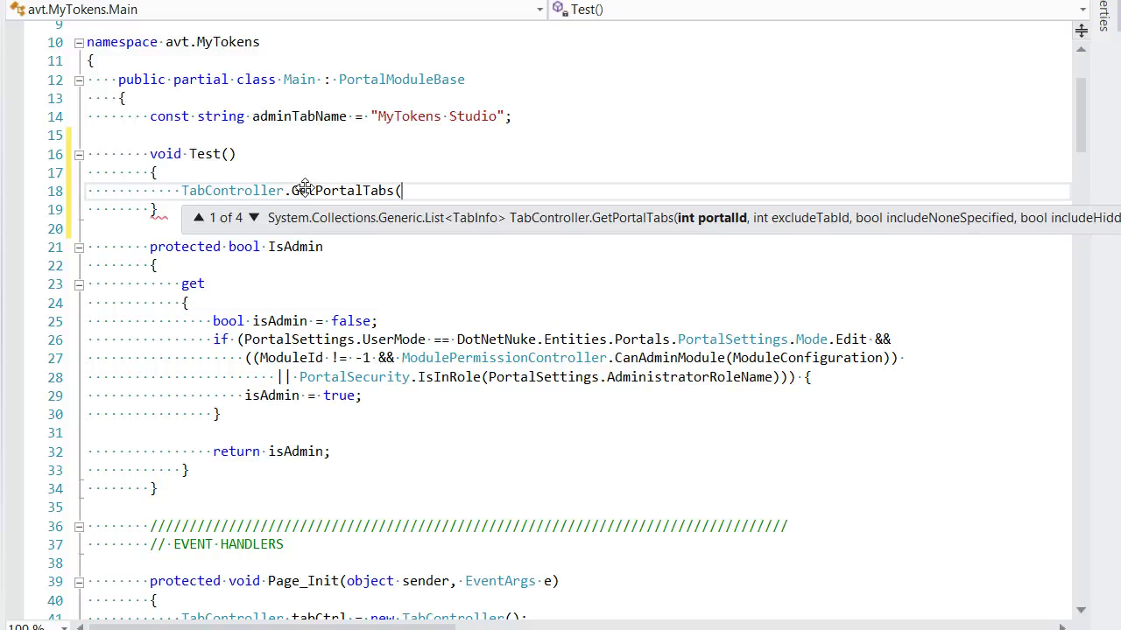
pyautogui.press('Left')
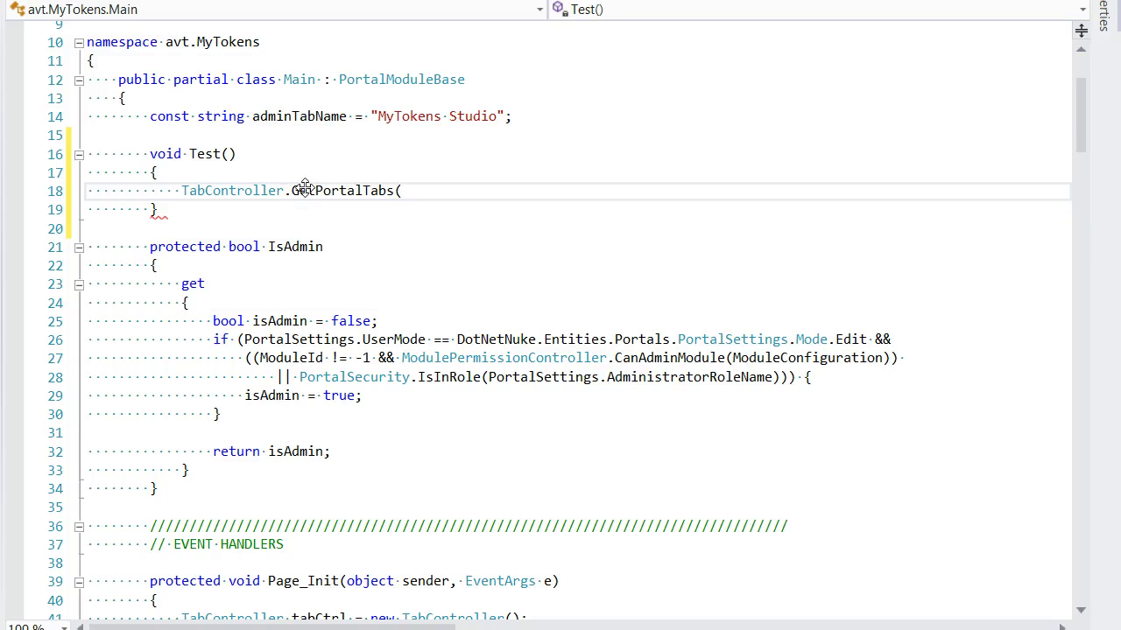
# - Make the call use a new TabController() instance and remove the GetPortalTabs method name after the dot
pyautogui.press('Home')
pyautogui.write('new')
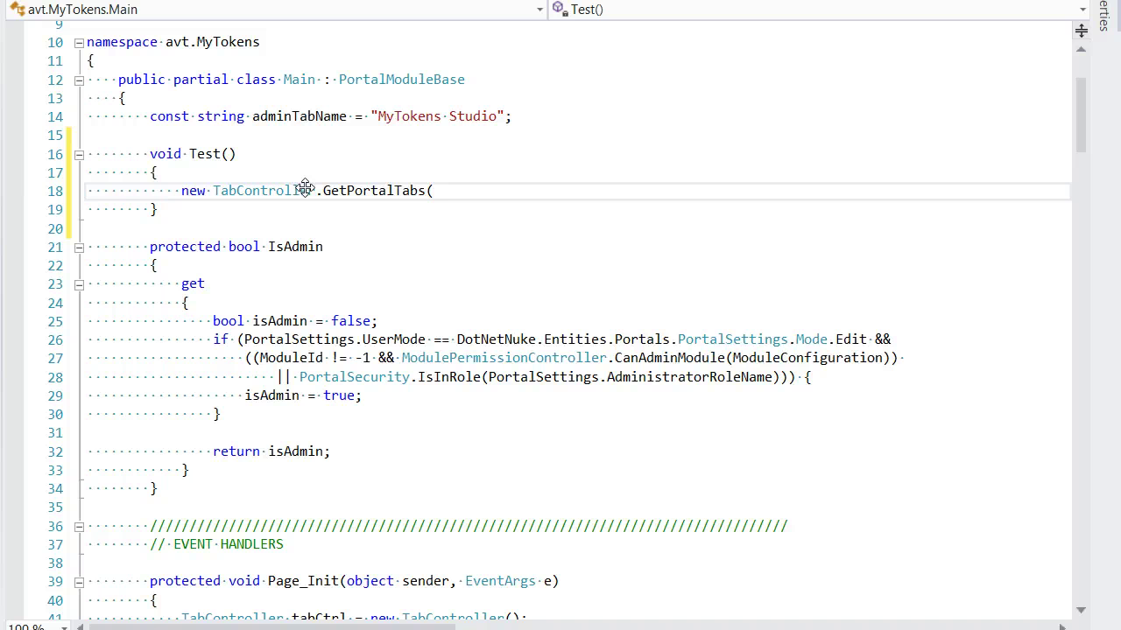
pyautogui.hotkey('ctrl', 'Right')
pyautogui.write('()')
pyautogui.press('End')
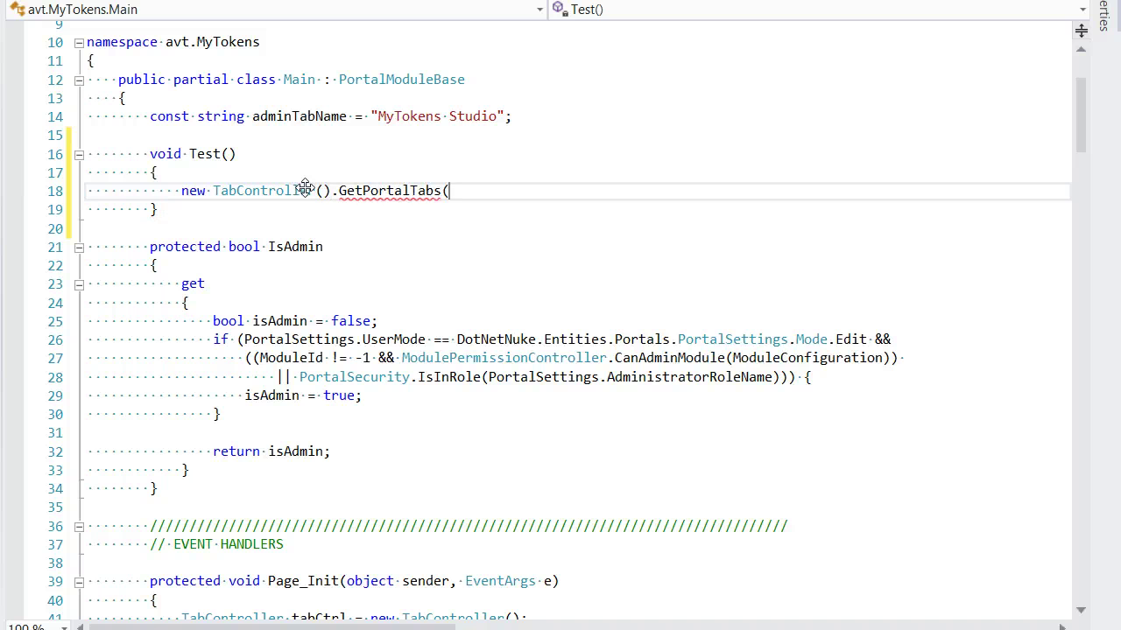
pyautogui.hotkey('ctrl', 'BackSpace')
# - Look through the instance's Get methods and complete the expression as new TabController().GetTabsByPortal(PortalId)
pyautogui.write('Ge')
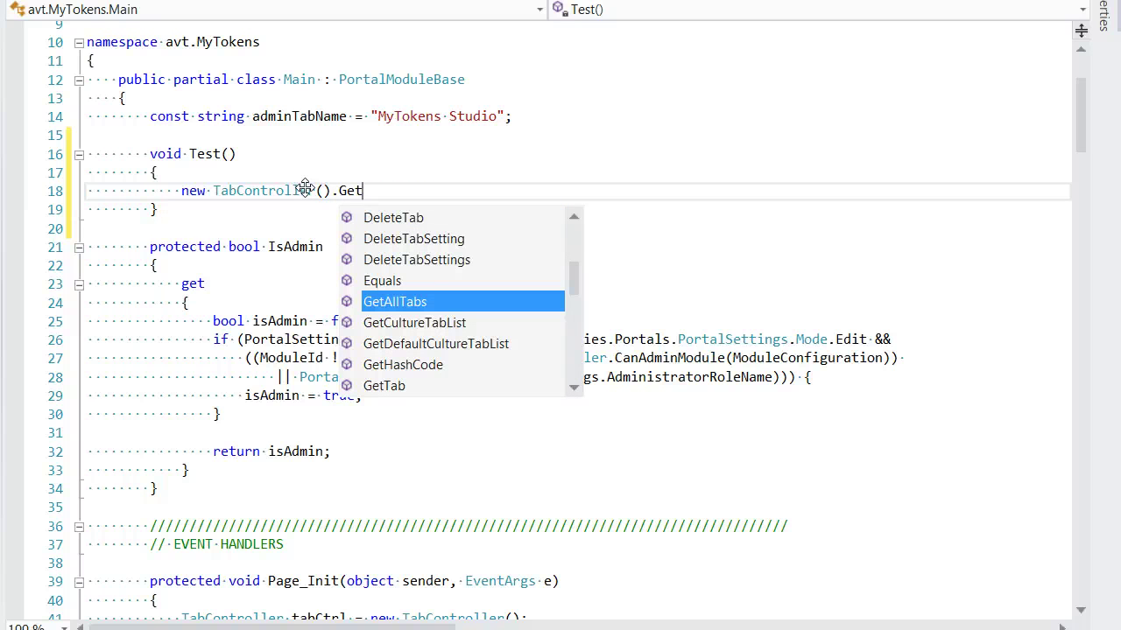
pyautogui.write('t')
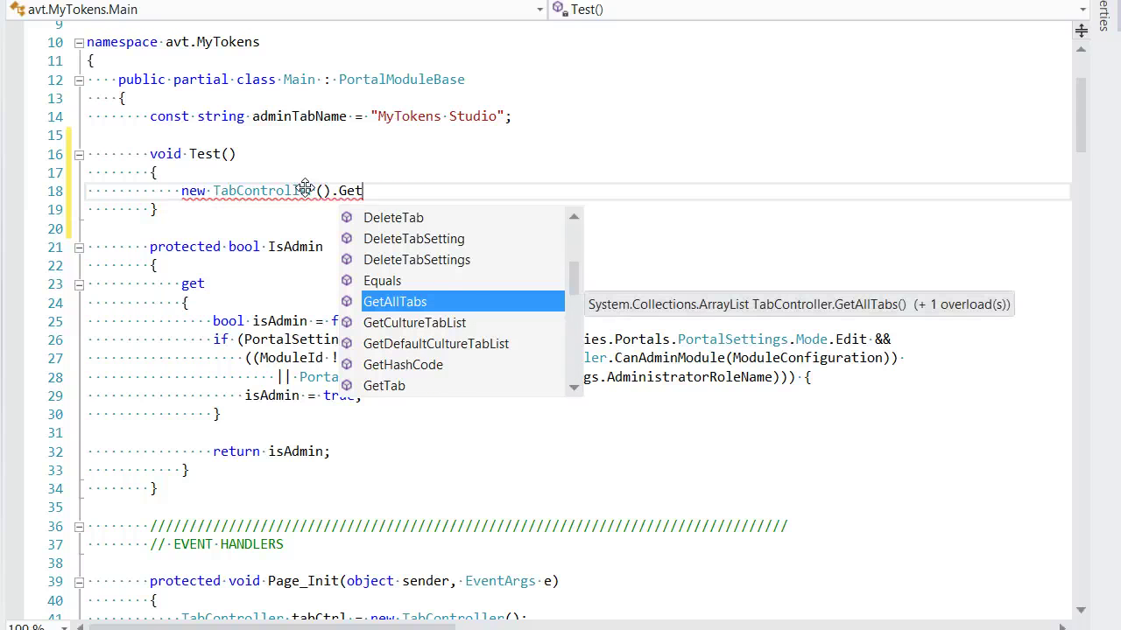
pyautogui.write('ta')
pyautogui.press('Down')
pyautogui.press('Down')
pyautogui.press('Down')
pyautogui.press('Down')
pyautogui.press('Down')
pyautogui.press('Down')
pyautogui.press('Down')
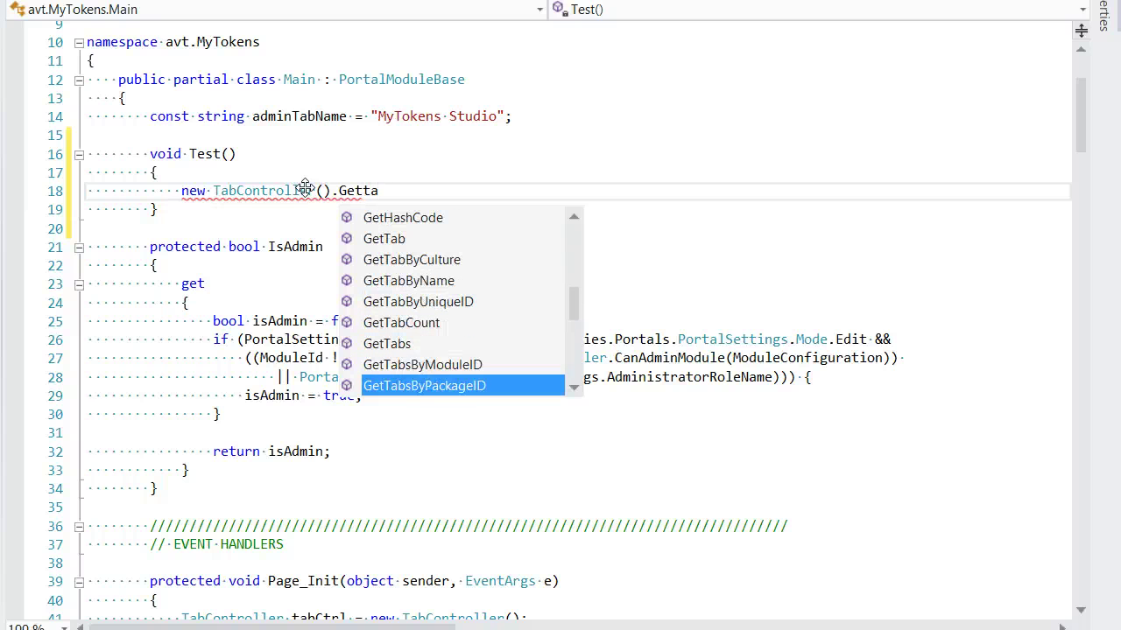
pyautogui.press('Up')
pyautogui.press('Down')
pyautogui.press('Down')
pyautogui.press('Down')
pyautogui.press('Down')
pyautogui.press('Down')
pyautogui.press('Up')
pyautogui.press('Up')
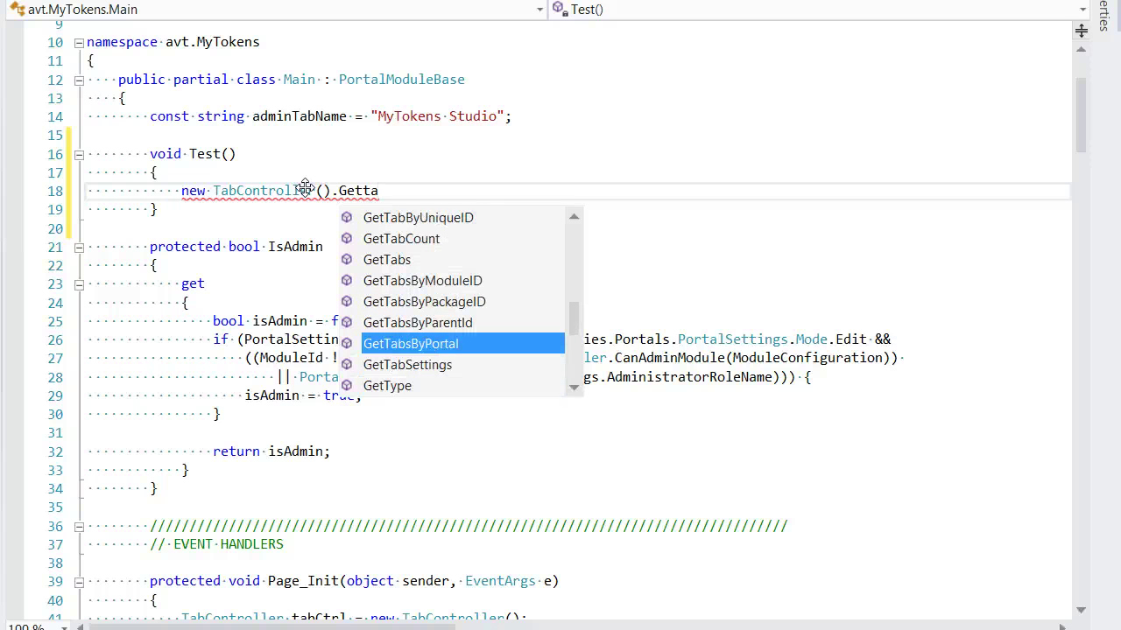
pyautogui.press('Down')
pyautogui.press('Up')
pyautogui.press('Tab')
pyautogui.write('(')
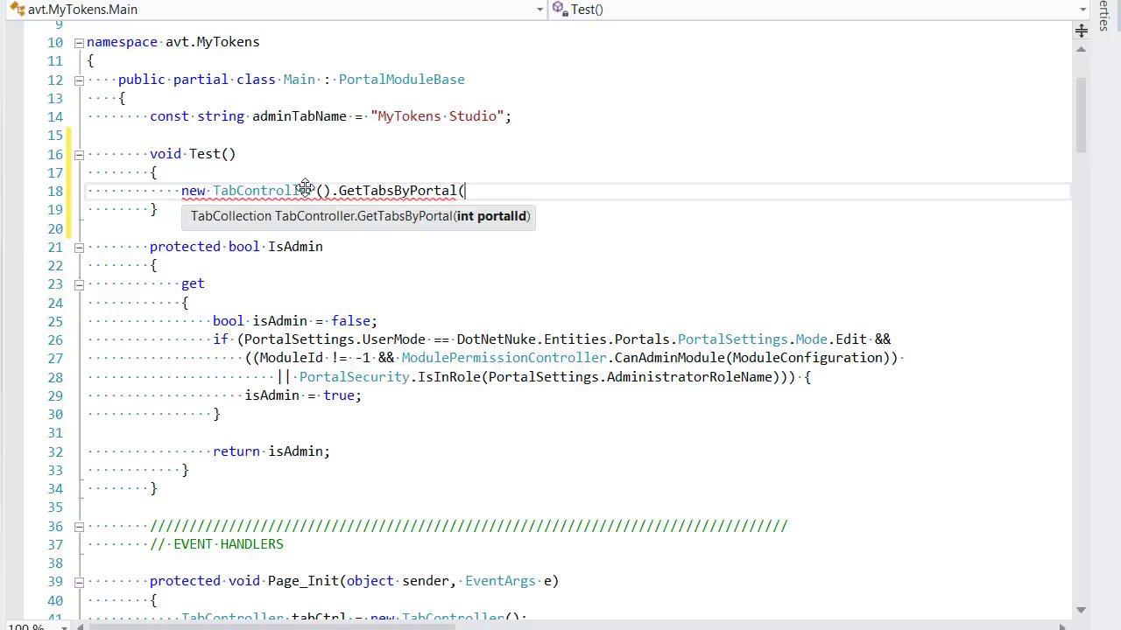
pyautogui.write('PortalId')
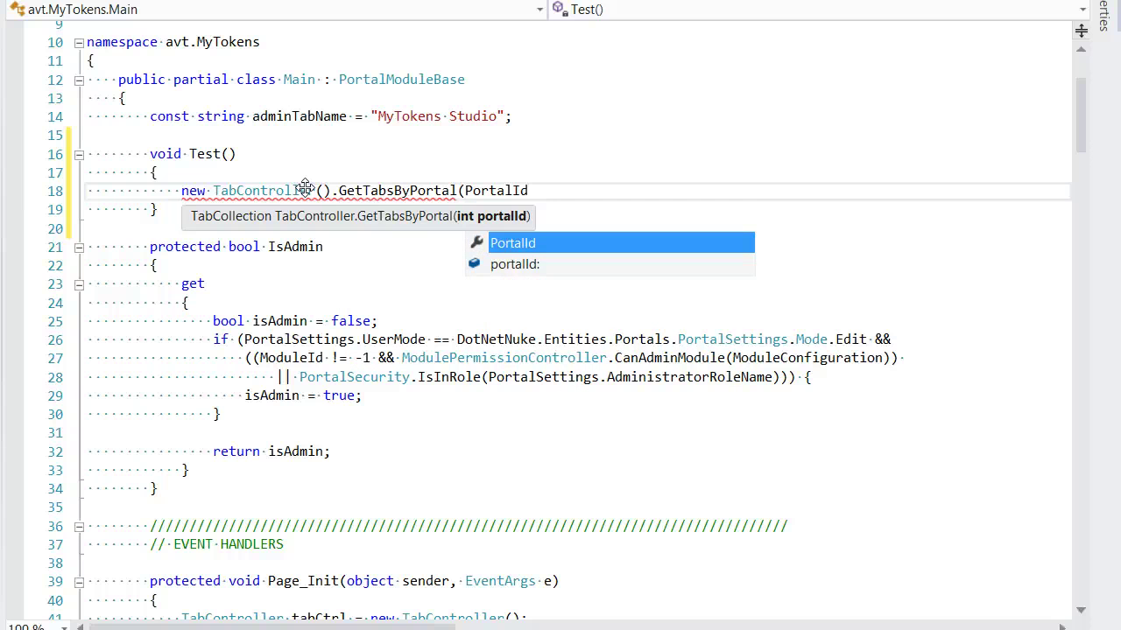
pyautogui.write(')')
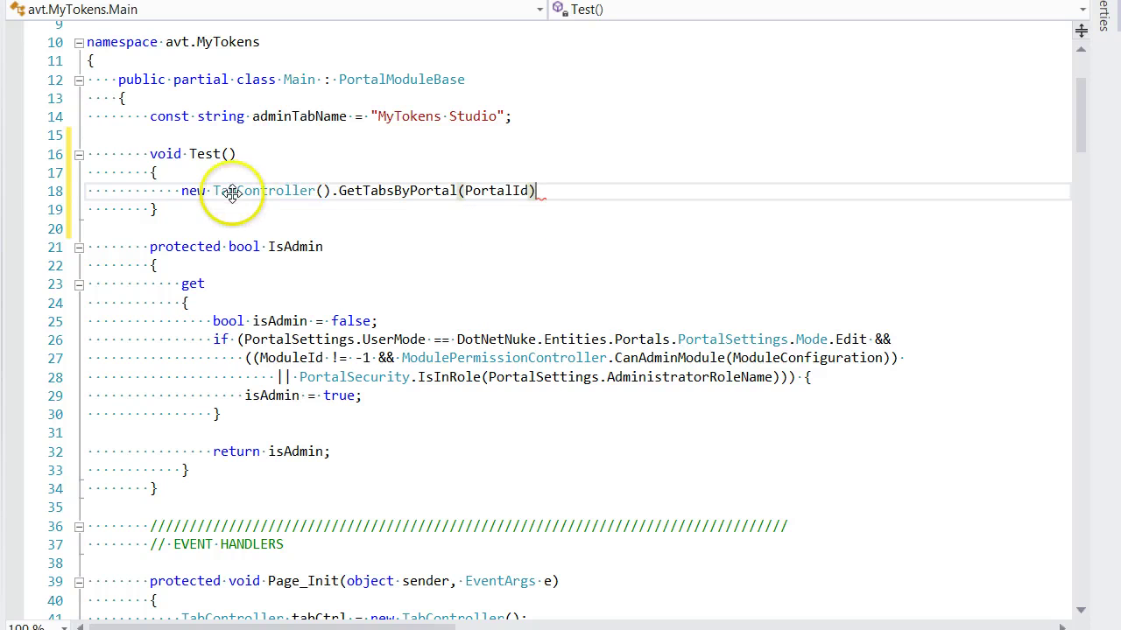
# - Check the signature of GetTabsByPortal, then select the whole expression in the Test method and remove it
pyautogui.moveTo(378, 186)
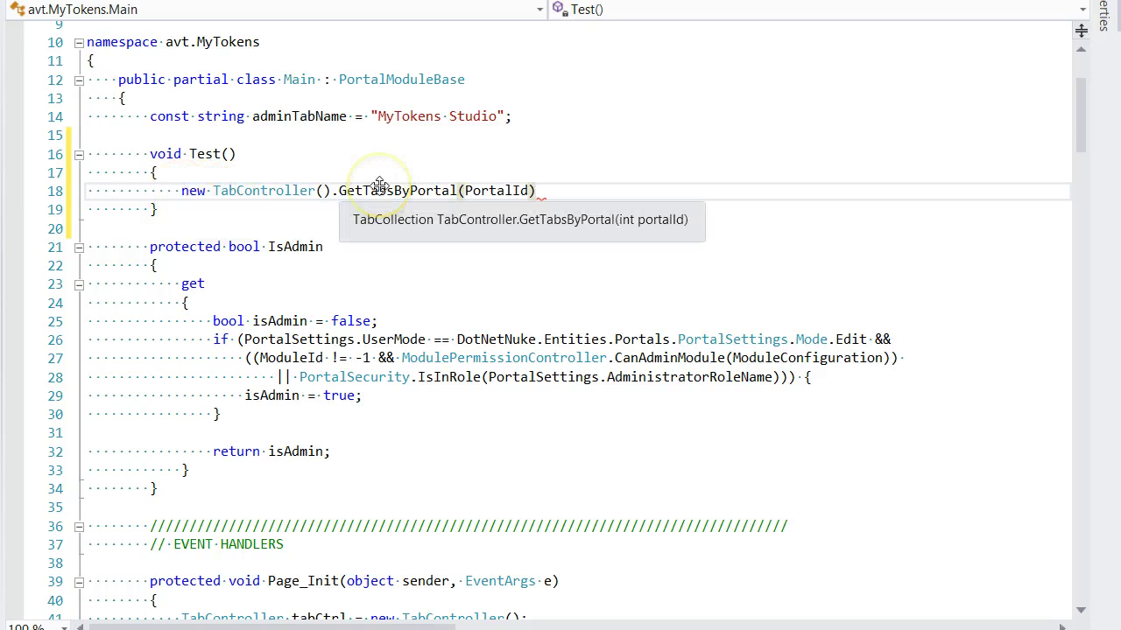
pyautogui.keyDown('shift'); pyautogui.click(181, 190); pyautogui.keyUp('shift')
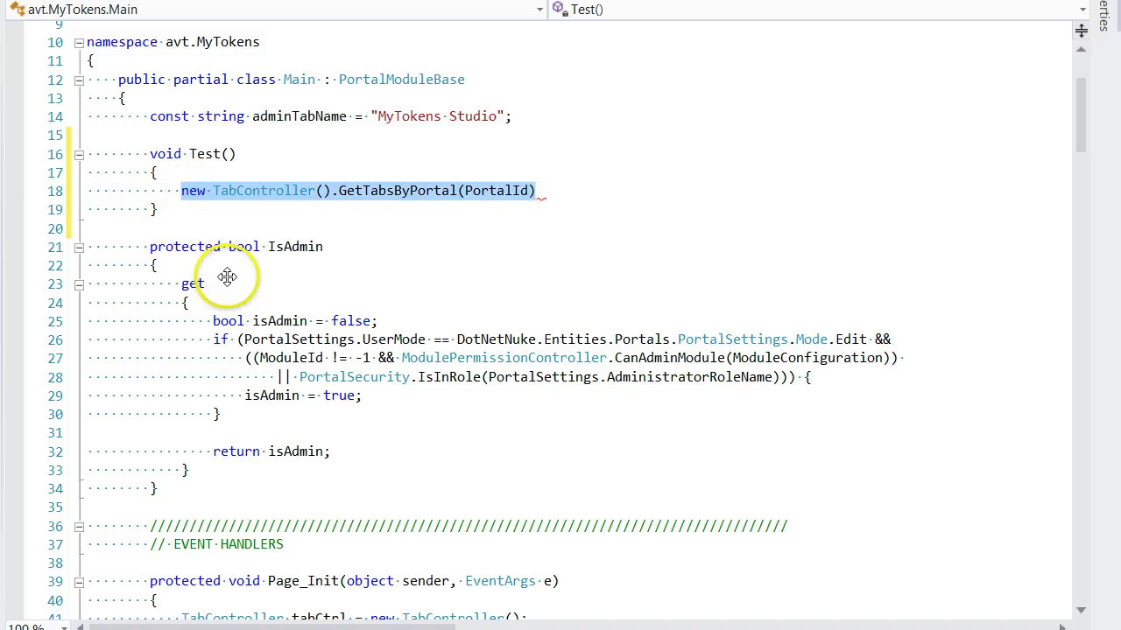
pyautogui.press('Delete')
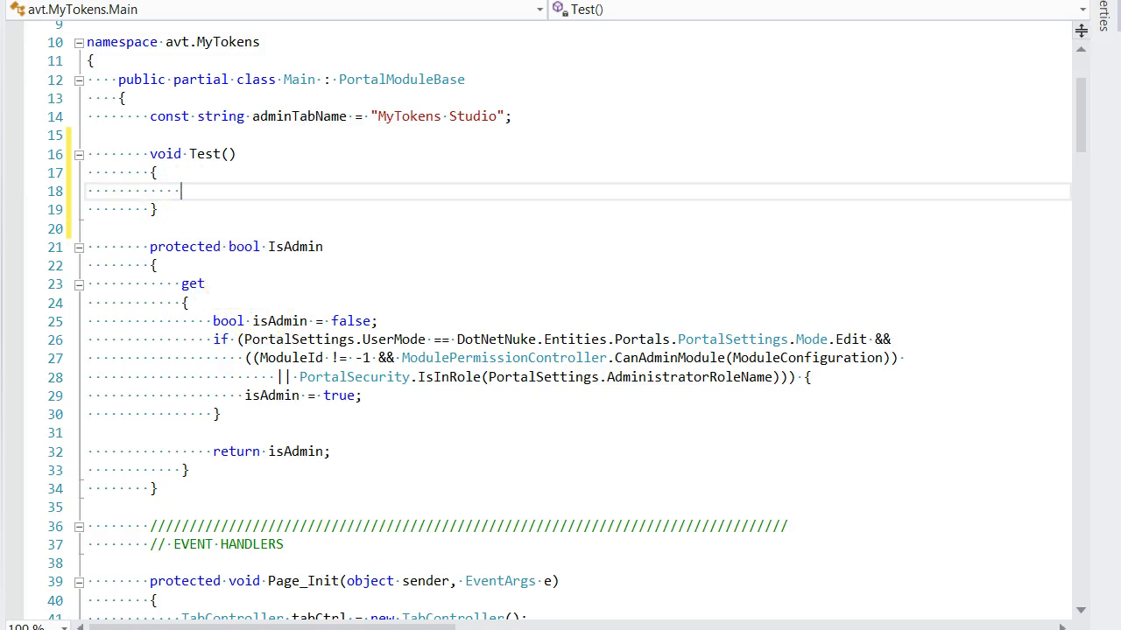
pyautogui.hotkey('ctrl', 'z')
pyautogui.hotkey('ctrl', 'c')
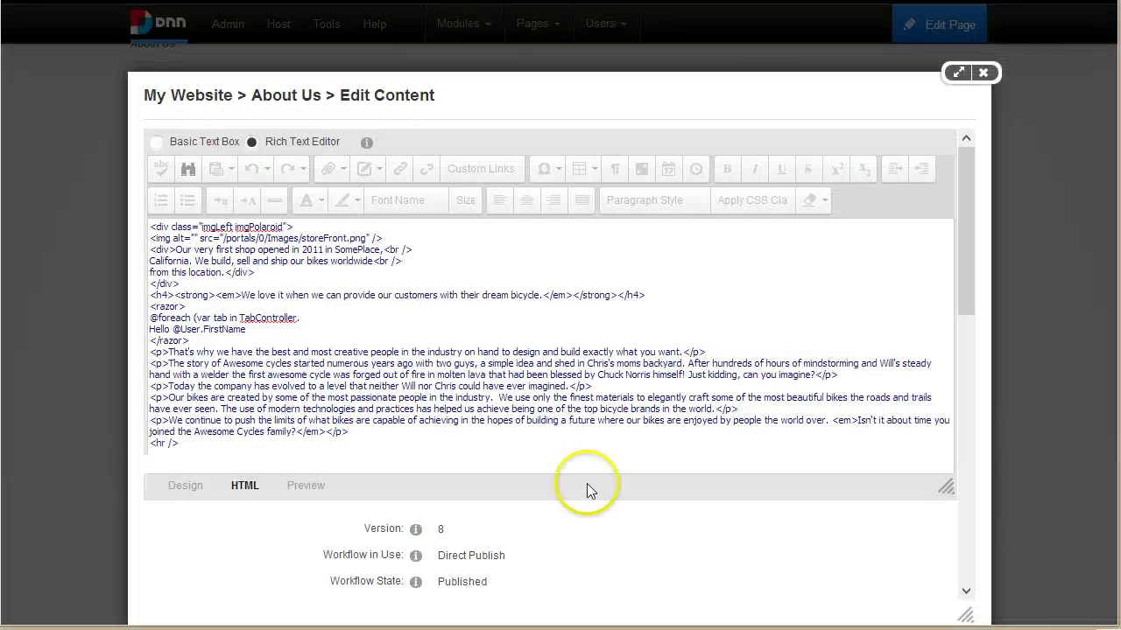
pyautogui.moveTo(311, 321); pyautogui.dragTo(240, 320)
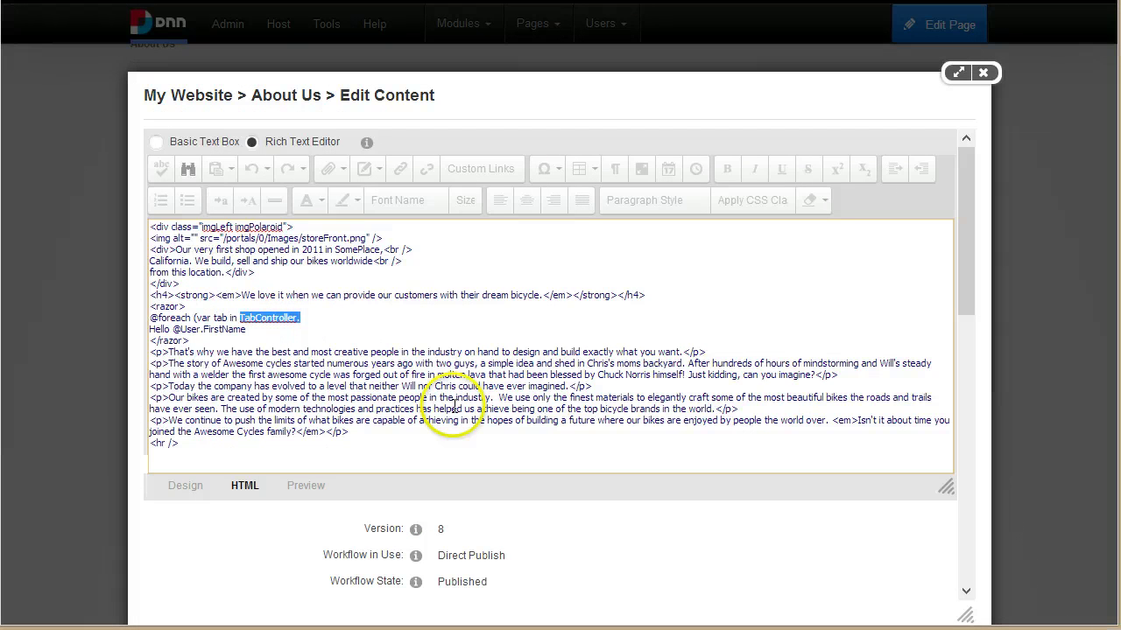
pyautogui.hotkey('ctrl', 'v')
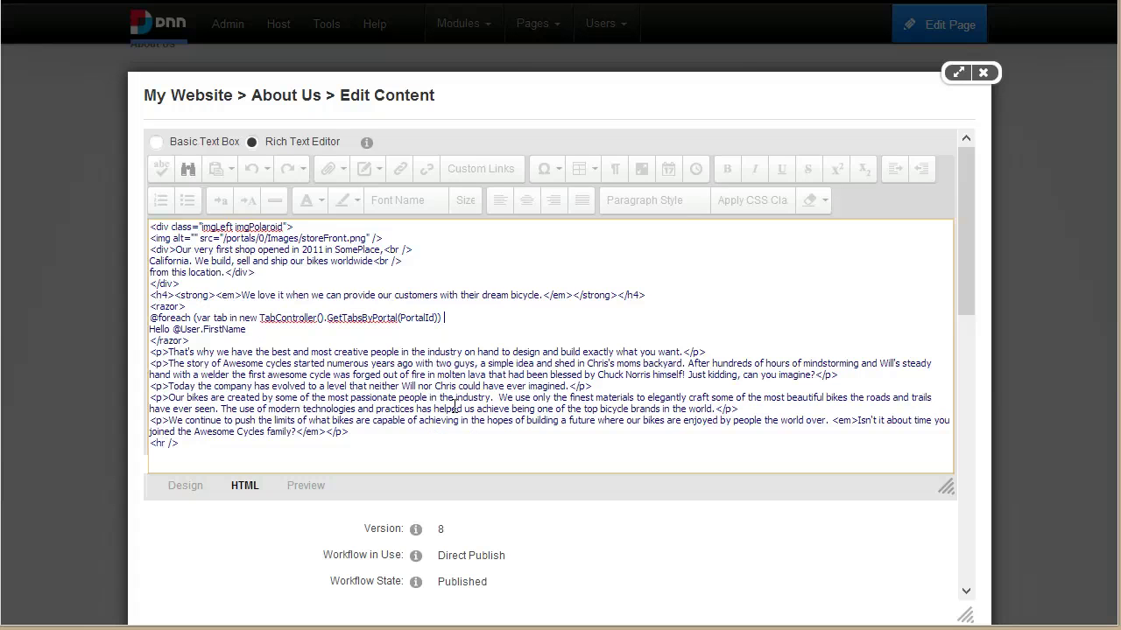
pyautogui.write('{')
pyautogui.press('Return')
pyautogui.write('}')
pyautogui.press('Return')
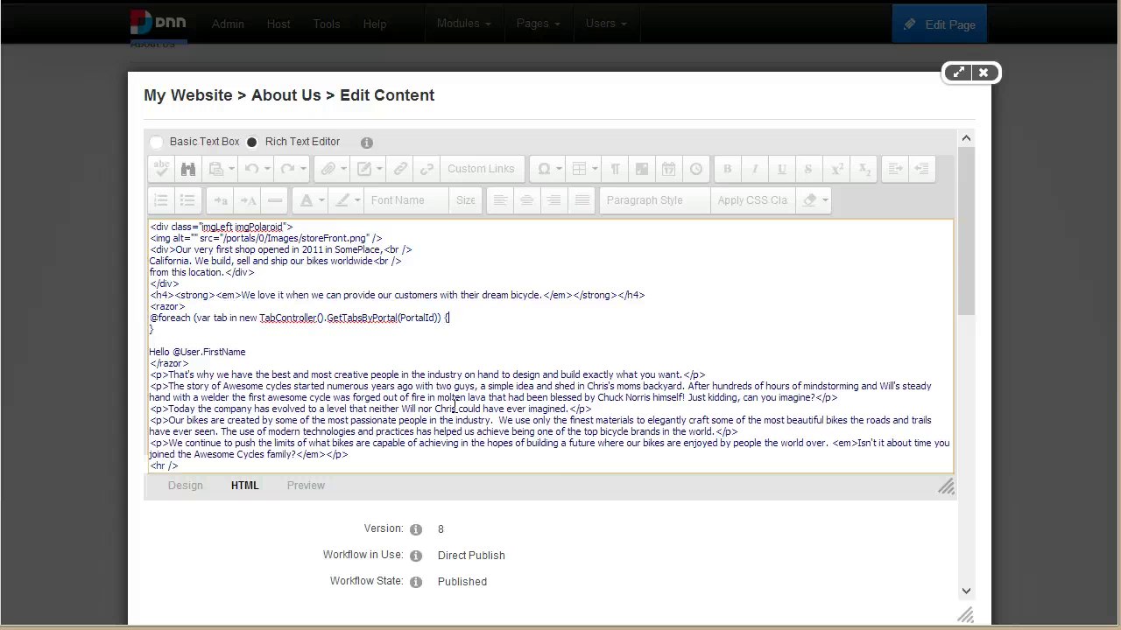
pyautogui.press('Return')
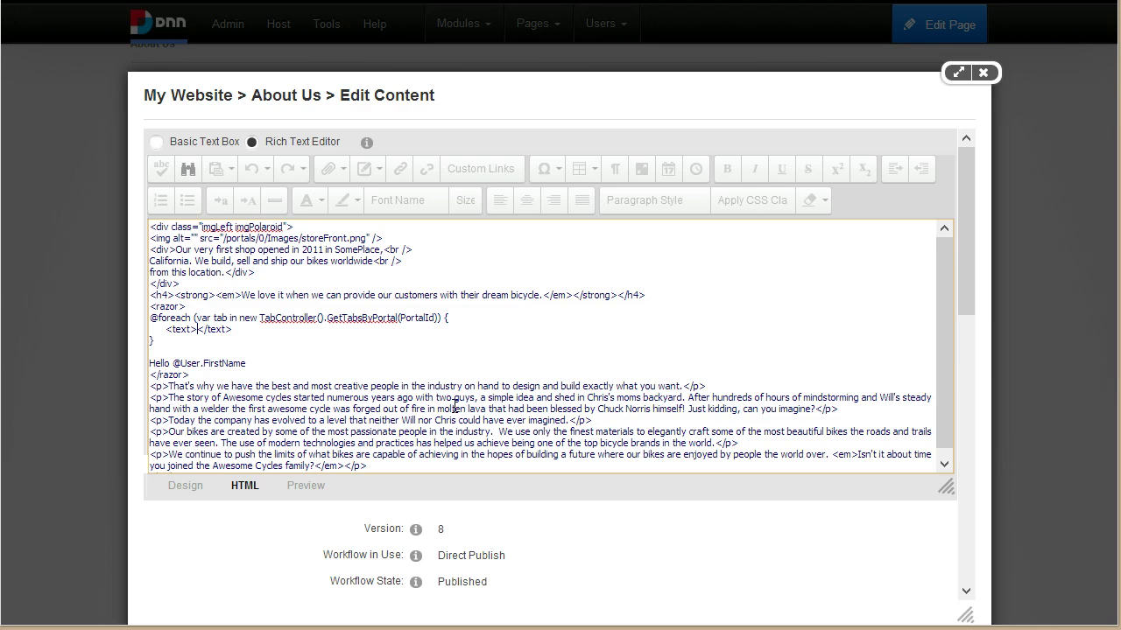
pyautogui.write('@')
pyautogui.hotkey('ctrl', 'shift', 'Left')
pyautogui.write('li>@</li>')
pyautogui.press('Up')
pyautogui.press('Return')
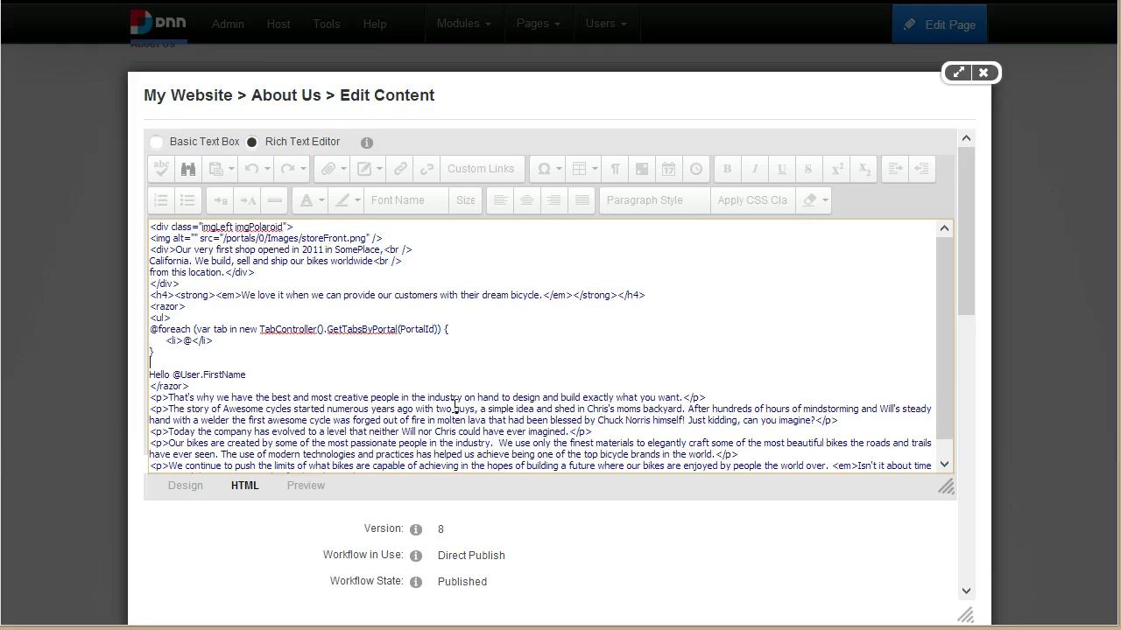
pyautogui.hotkey('shift', 'Home')
pyautogui.write('<')
pyautogui.write('tab.TabName')
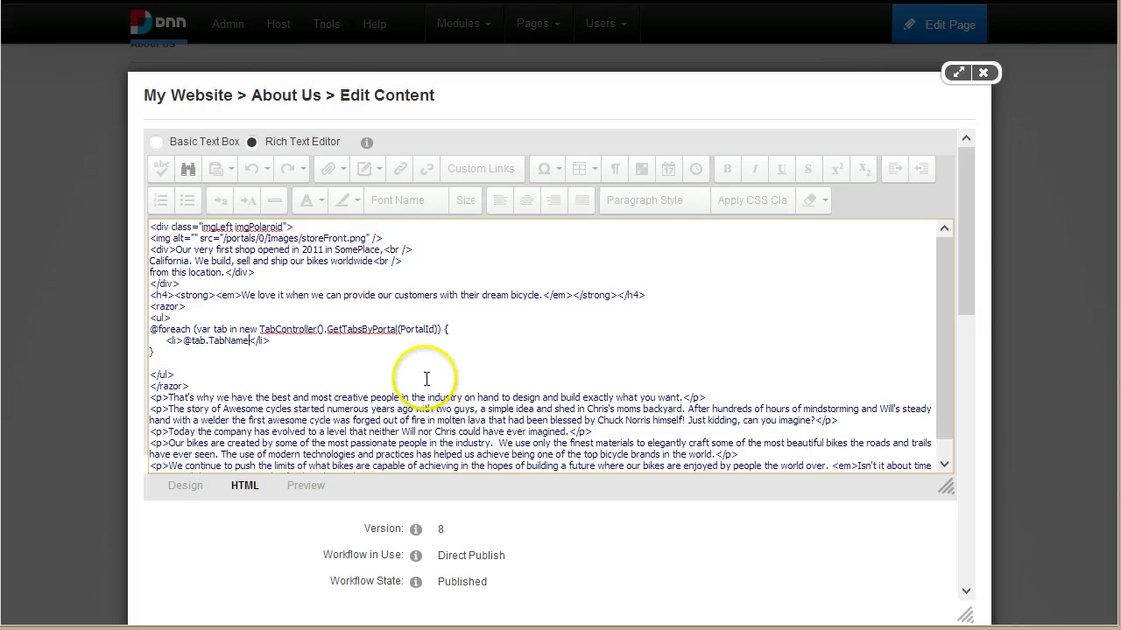
# - Save the content and examine what the Razor script renders on the About Us page, particularly the mention of PortalId
pyautogui.scroll(-3, 577, 540)
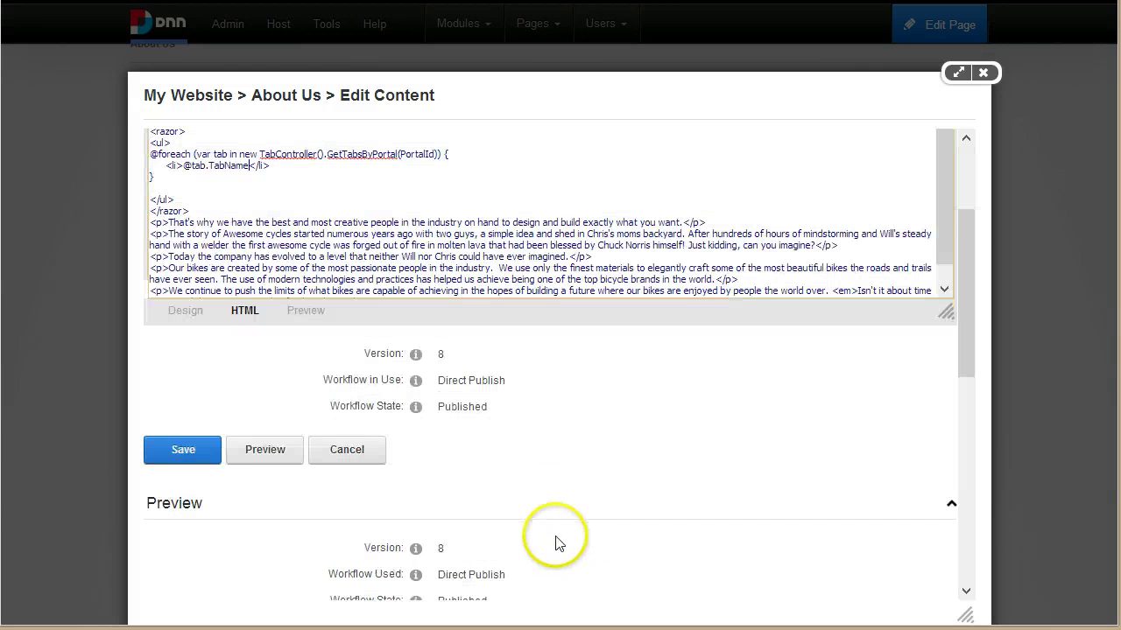
pyautogui.click(188, 453)
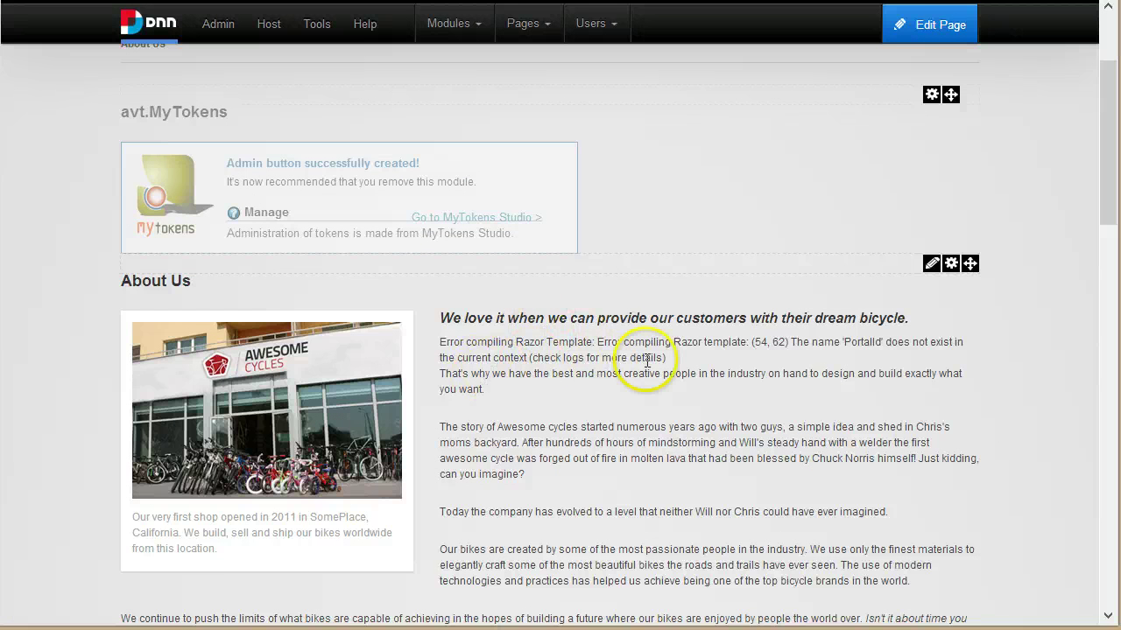
pyautogui.doubleClick(861, 342)
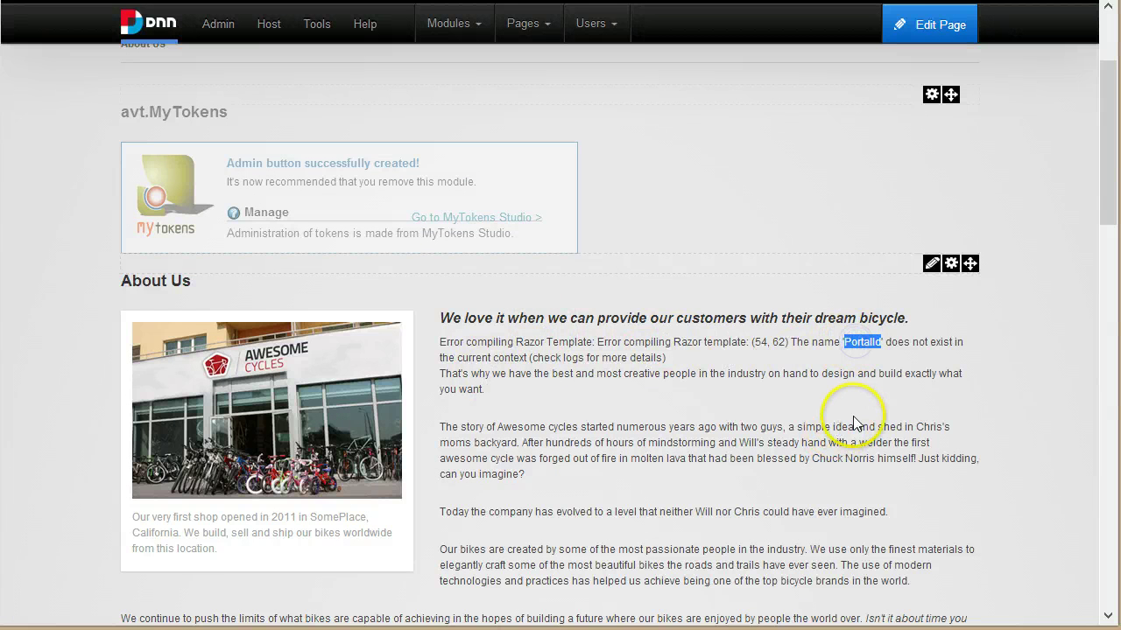
pyautogui.click(867, 380)
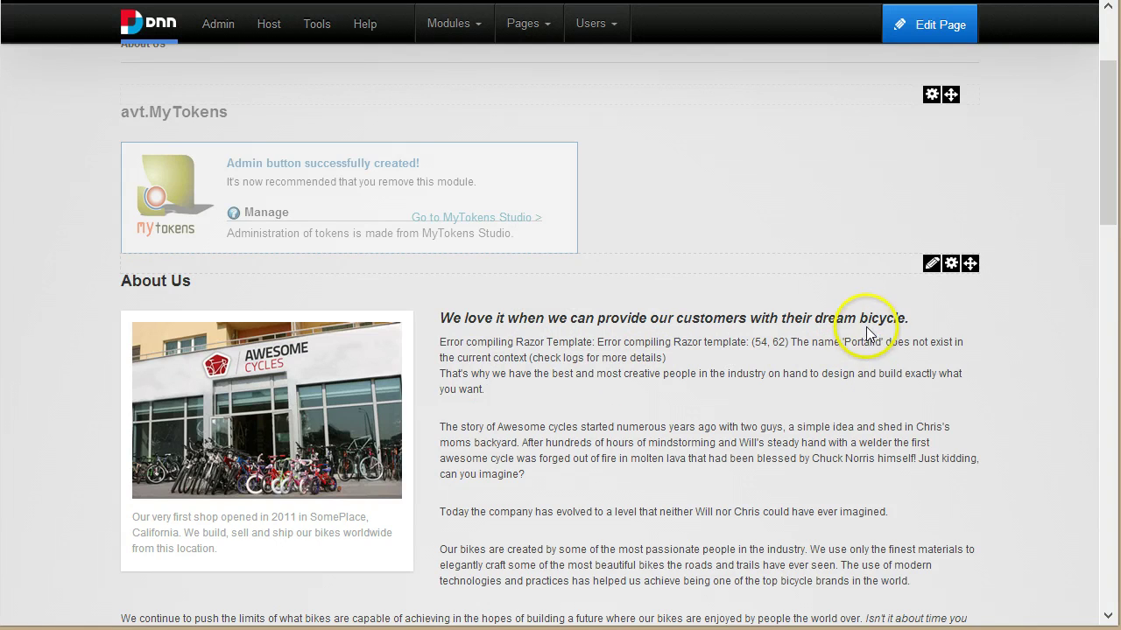
# - Reopen the About Us content as HTML and select the whole argument of GetTabsByPortal for replacement
pyautogui.moveTo(931, 264)
pyautogui.click(916, 283)
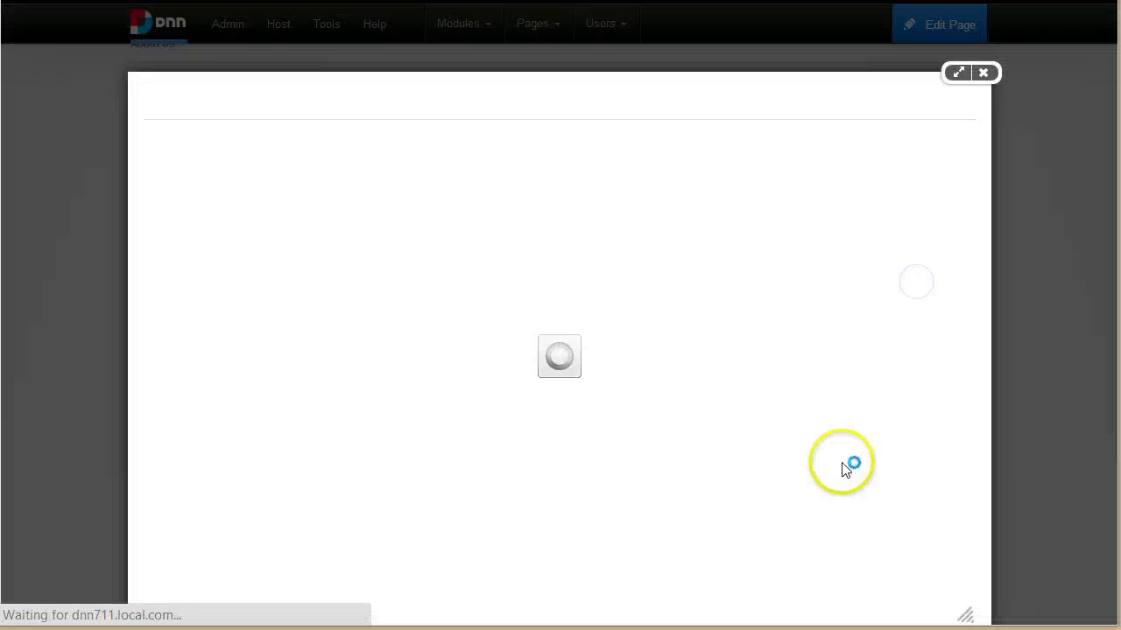
pyautogui.scroll(-2, 298, 420)
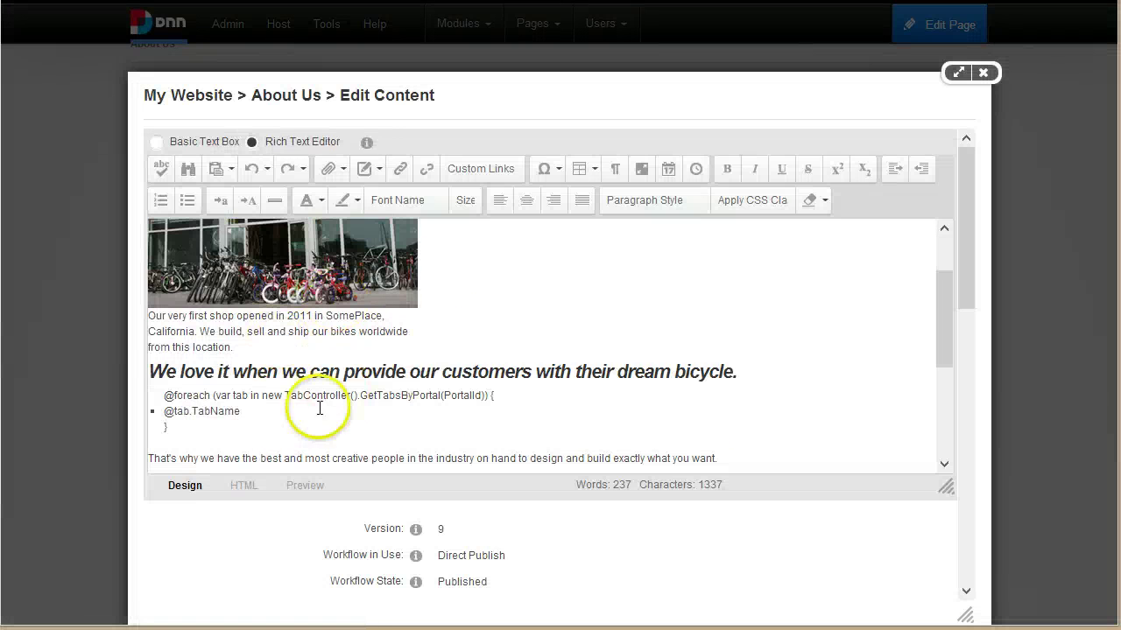
pyautogui.click(245, 489)
pyautogui.click(411, 333)
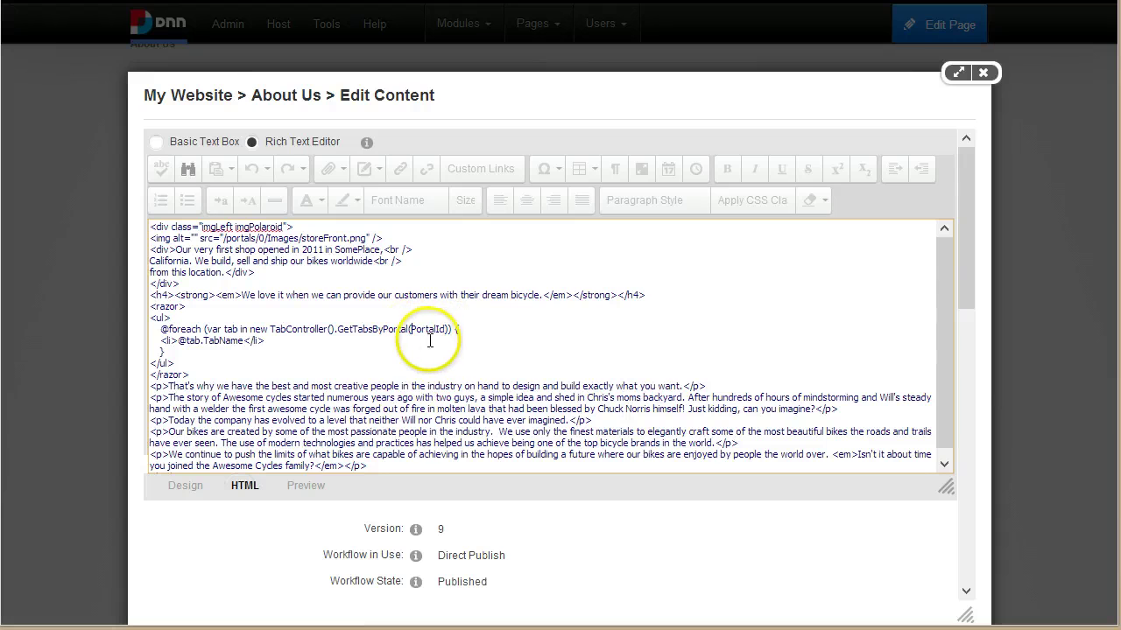
pyautogui.write('Por')
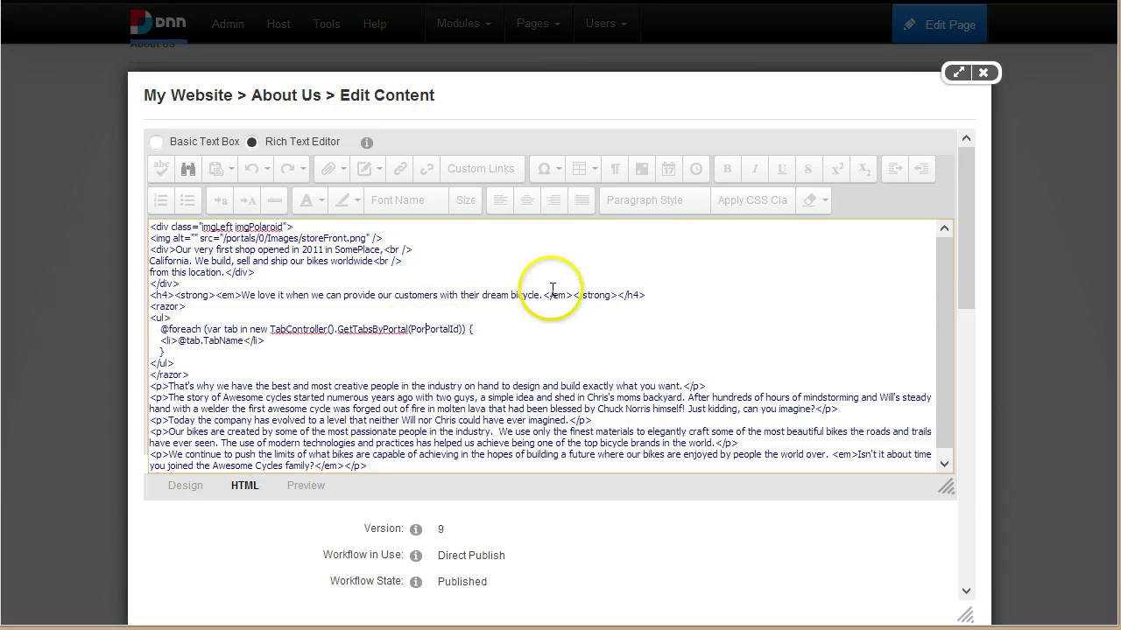
pyautogui.write('tal.')
pyautogui.moveTo(410, 329); pyautogui.dragTo(471, 327)
# - Set the GetTabsByPortal argument to PortalController.GetCurrentPortalSettings().PortalId
pyautogui.write('Portal')
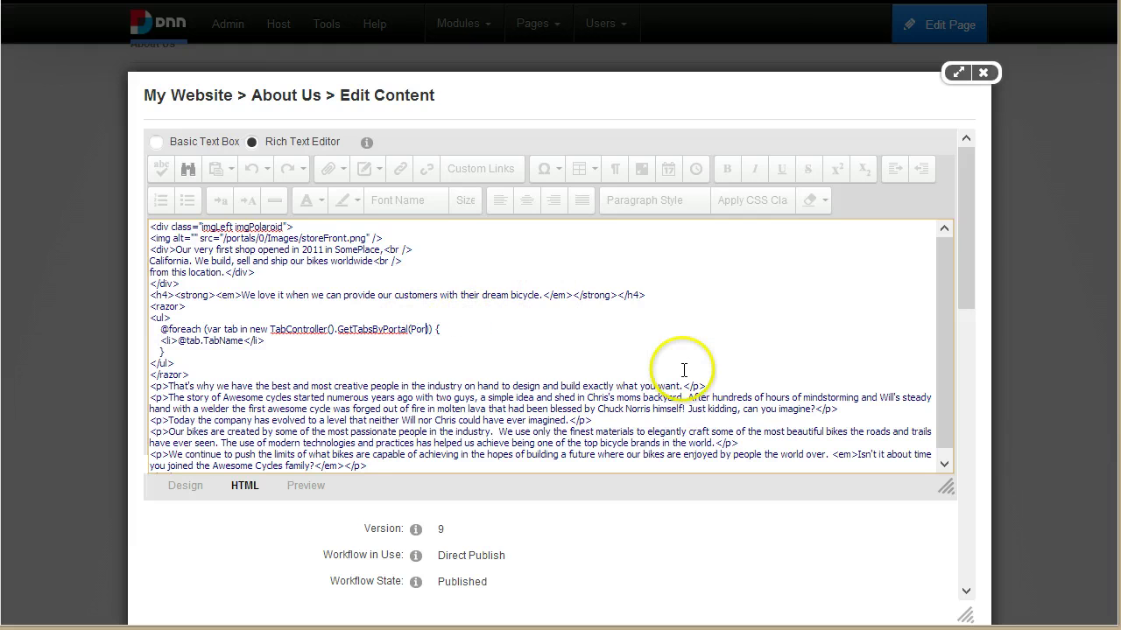
pyautogui.write('Controller.Get')
pyautogui.write('CurrentPortal')
pyautogui.write('Settings().Portal')
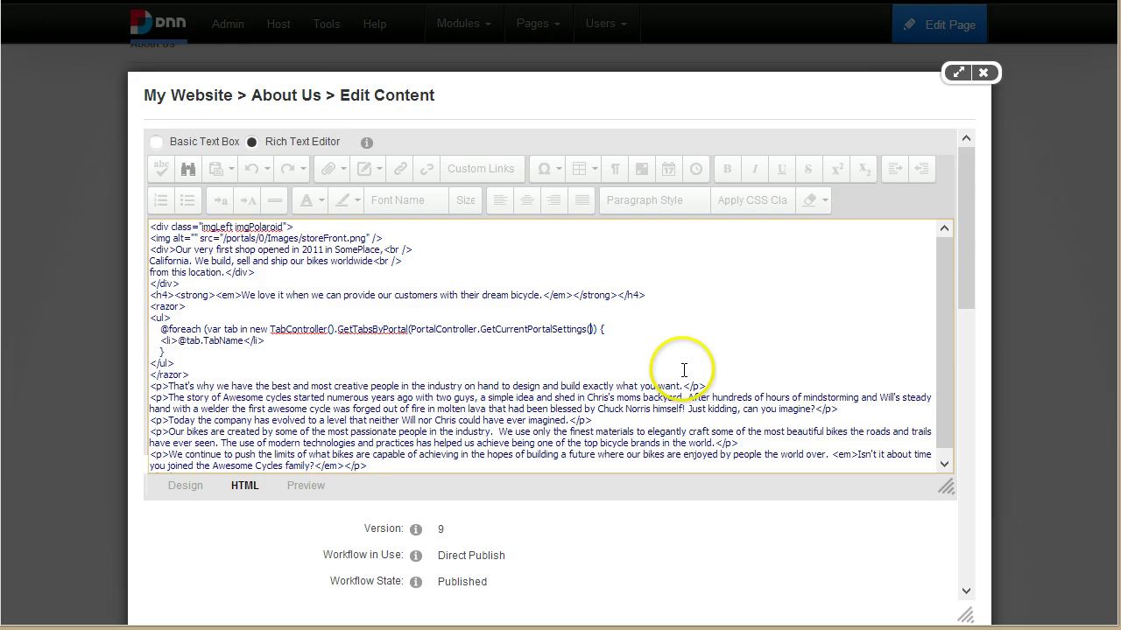
pyautogui.write('Id')
# - Save the content and examine the Razor output on the page, particularly the mention of TabName
pyautogui.scroll(-1, 342, 552)
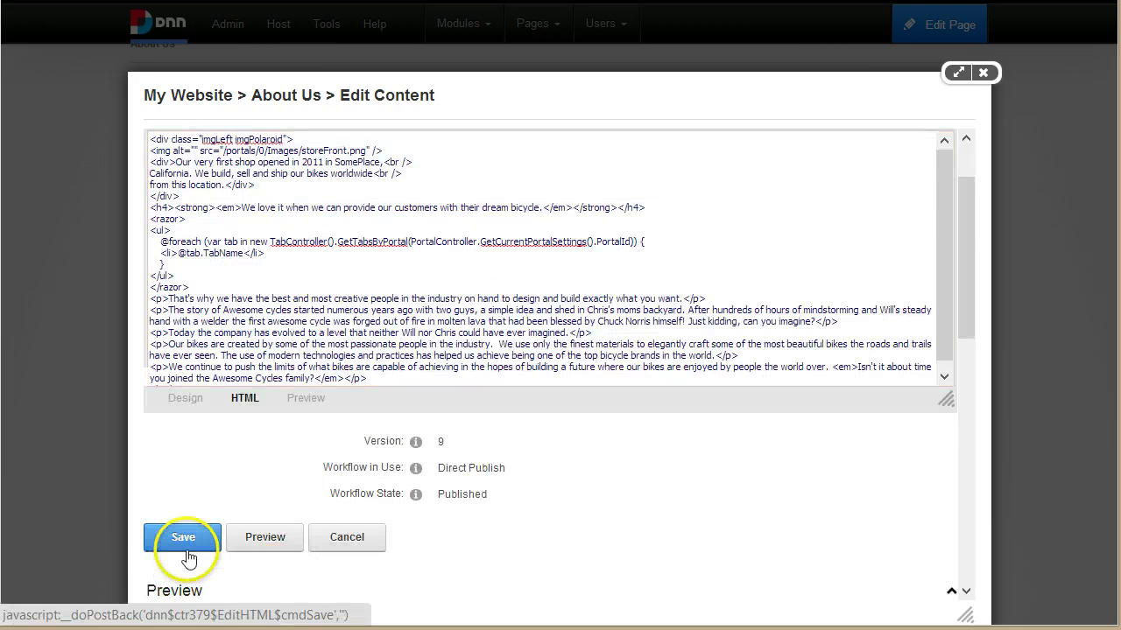
pyautogui.click(188, 558)
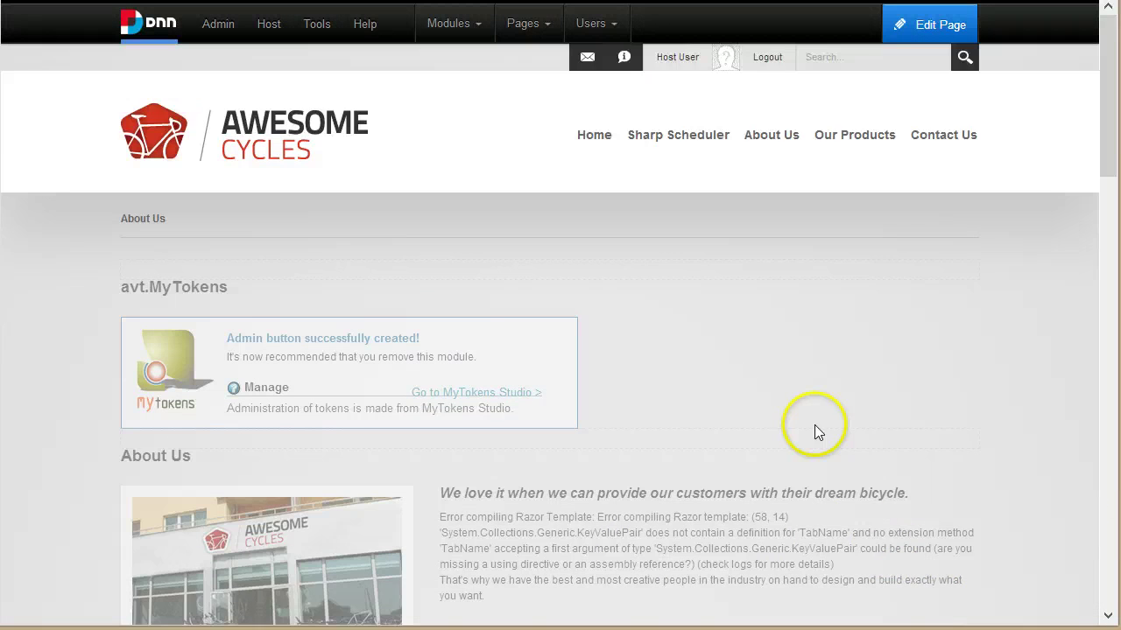
pyautogui.scroll(-1, 814, 424)
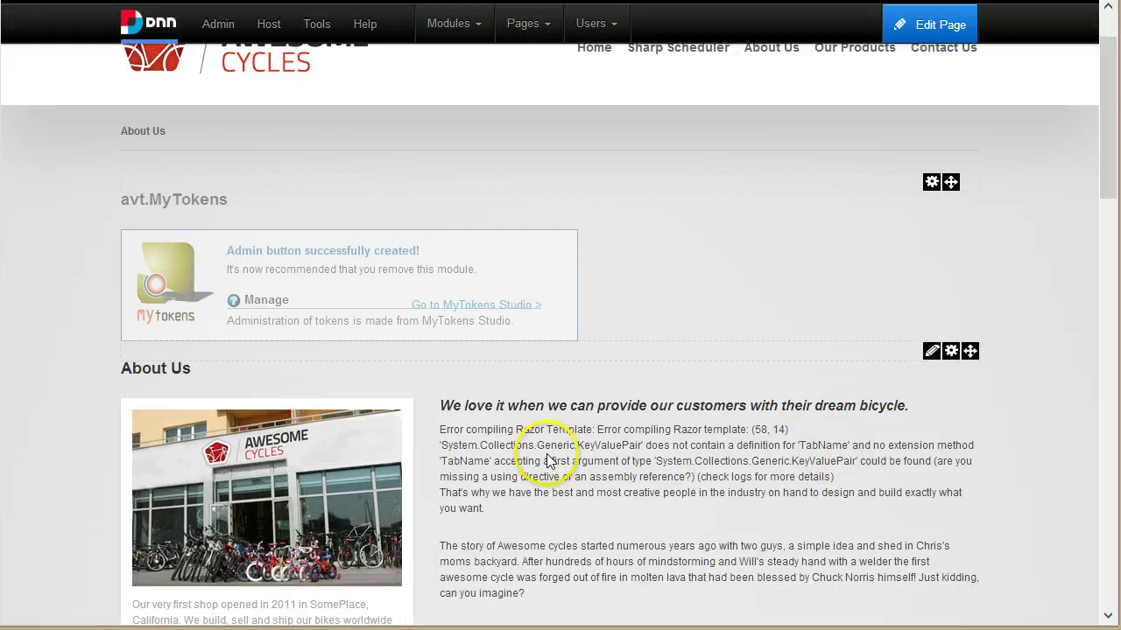
pyautogui.scroll(-1, 770, 464)
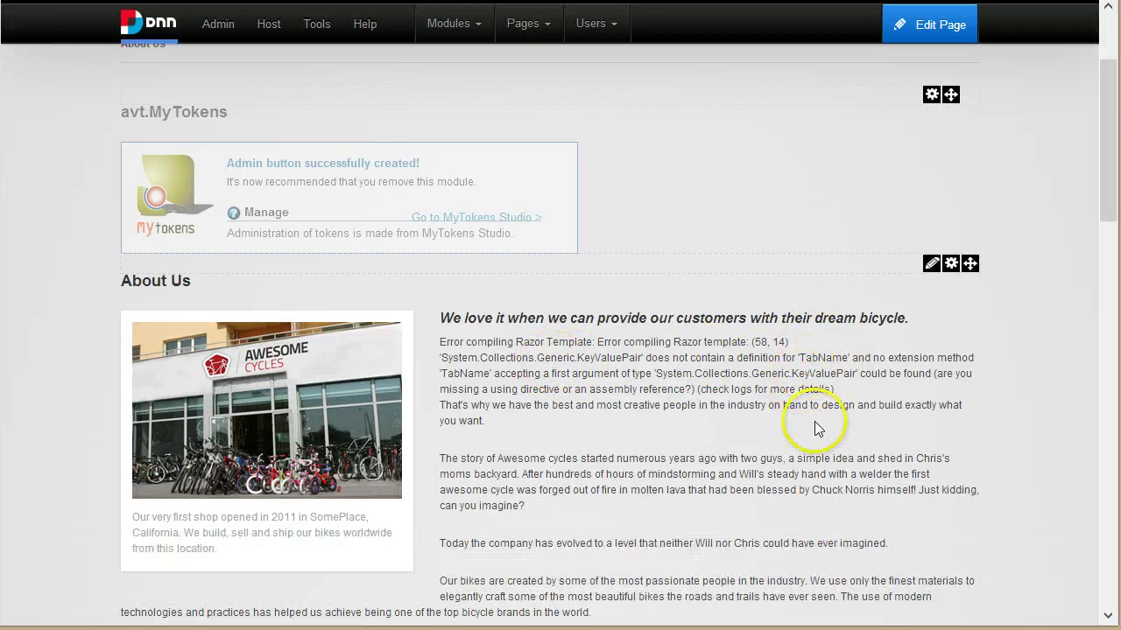
pyautogui.doubleClick(821, 357)
pyautogui.moveTo(925, 262)
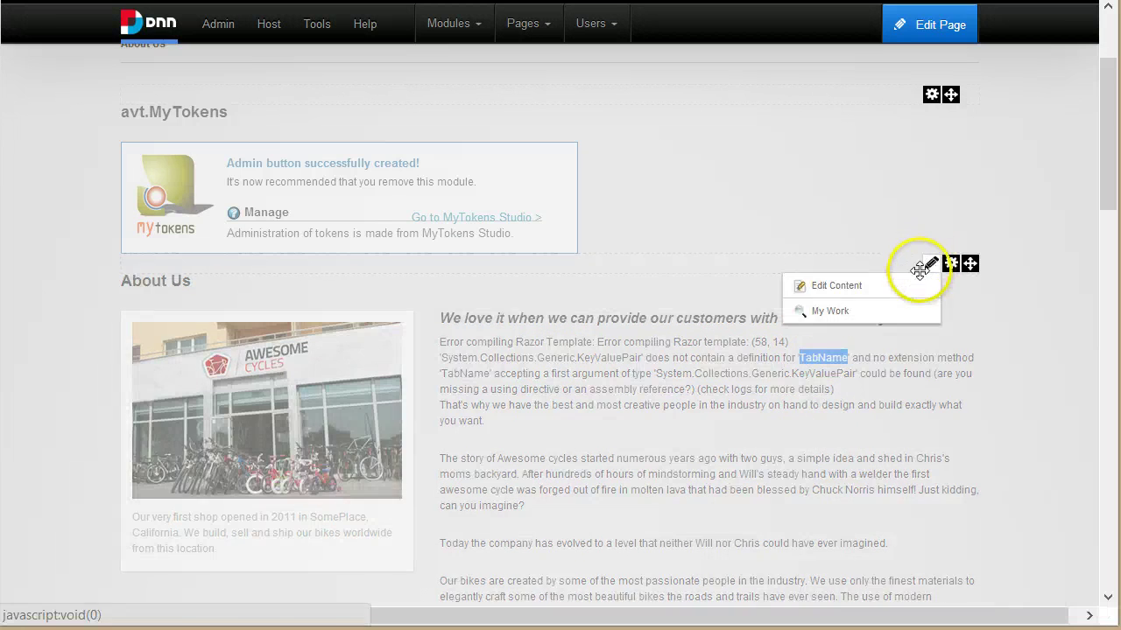
pyautogui.click(911, 286)
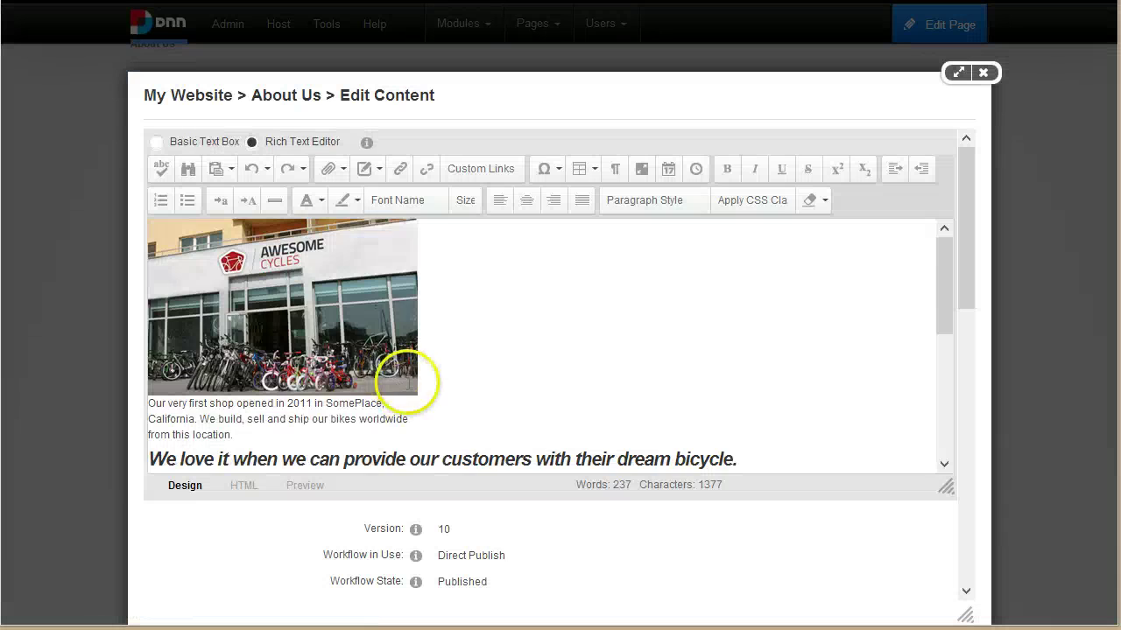
pyautogui.scroll(-4, 388, 388)
pyautogui.scroll(2, 300, 420)
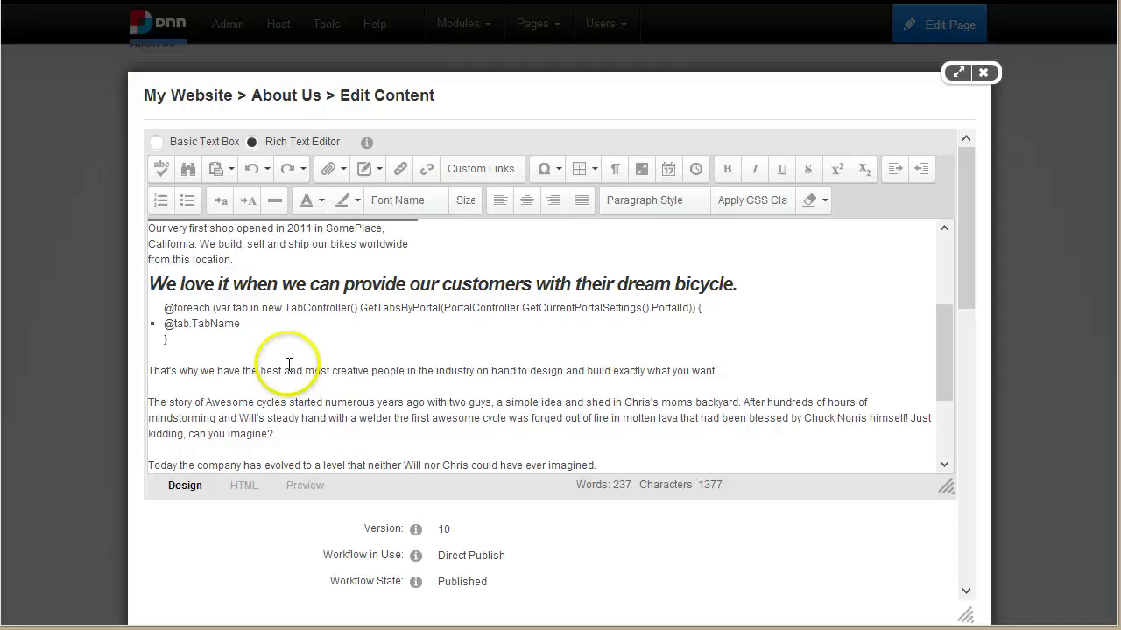
pyautogui.click(192, 324)
pyautogui.write('V')
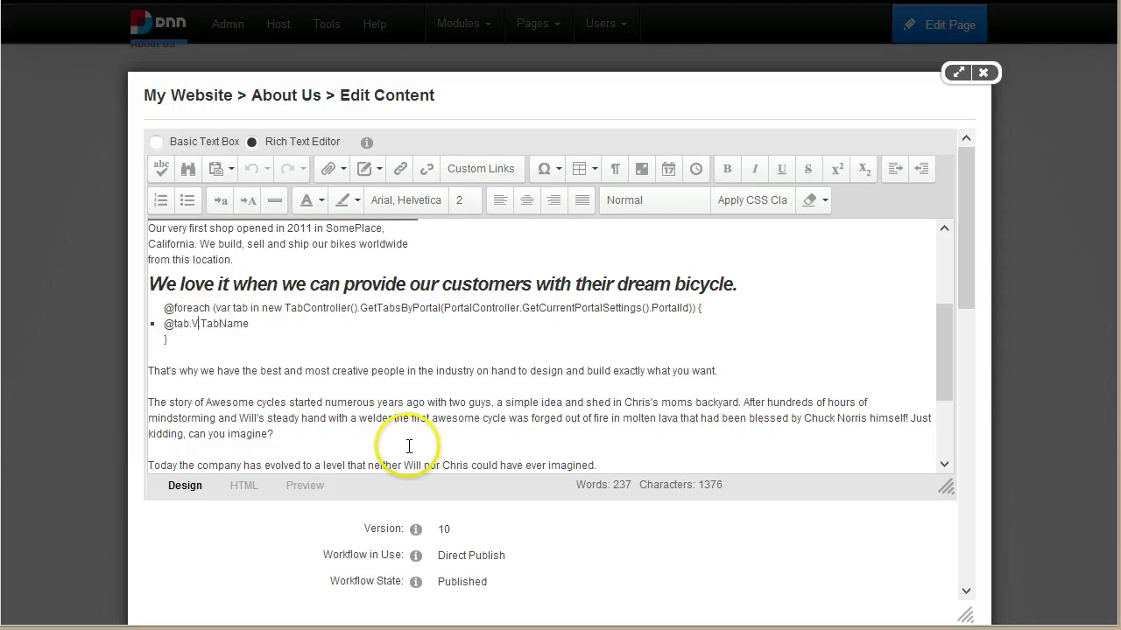
pyautogui.write('alue.')
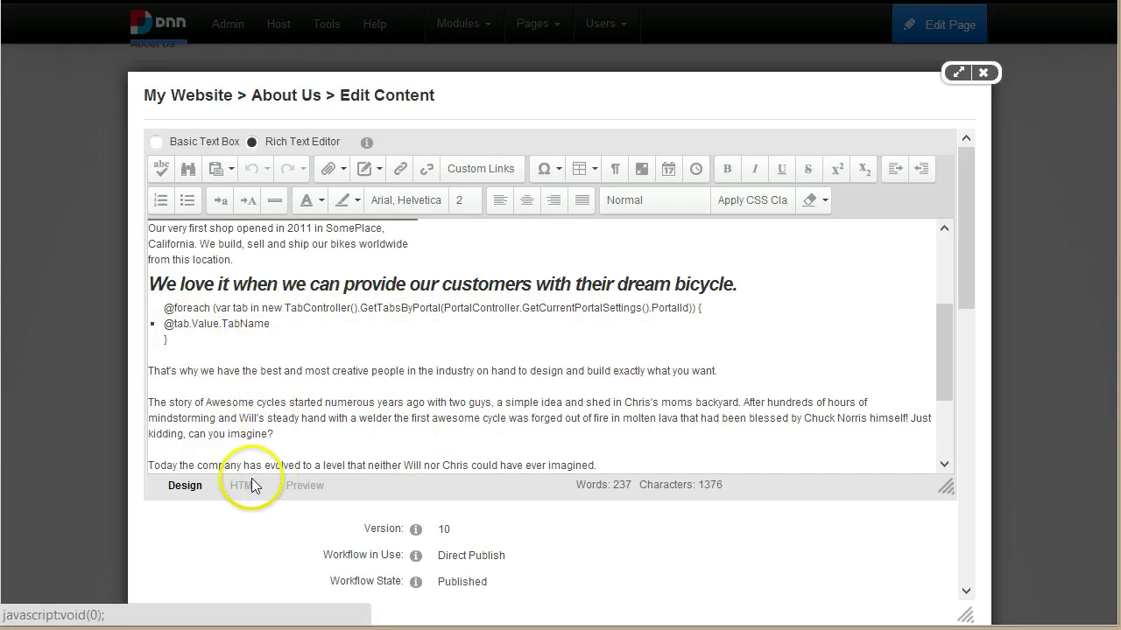
pyautogui.click(245, 485)
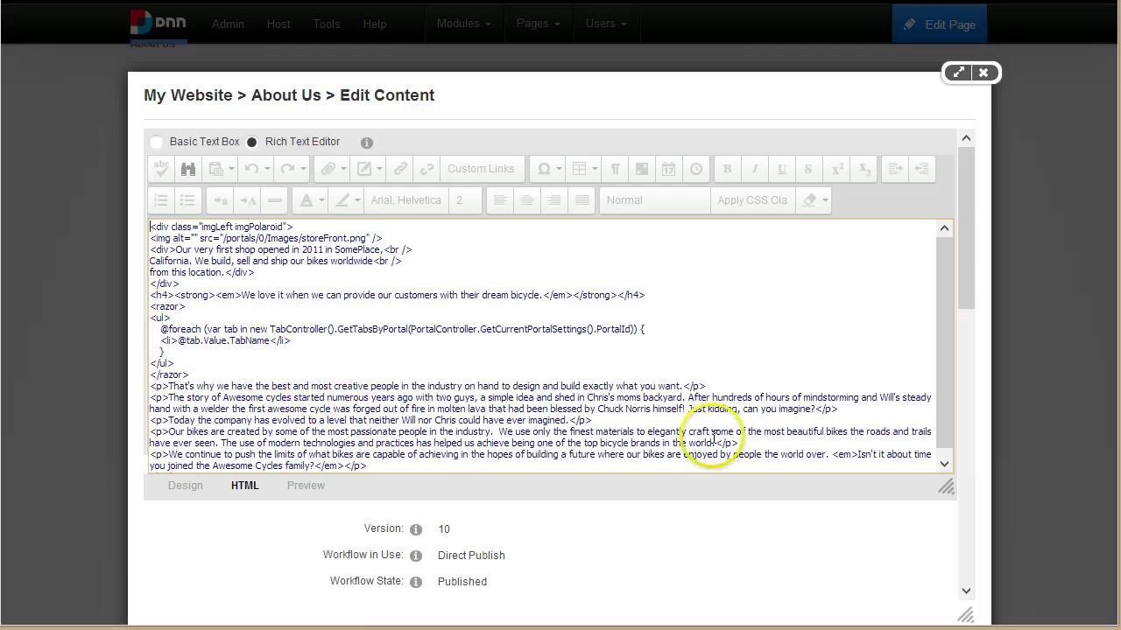
# - Save the content and look through the rendered list of portal pages on the About Us page
pyautogui.scroll(-2, 263, 560)
pyautogui.click(184, 447)
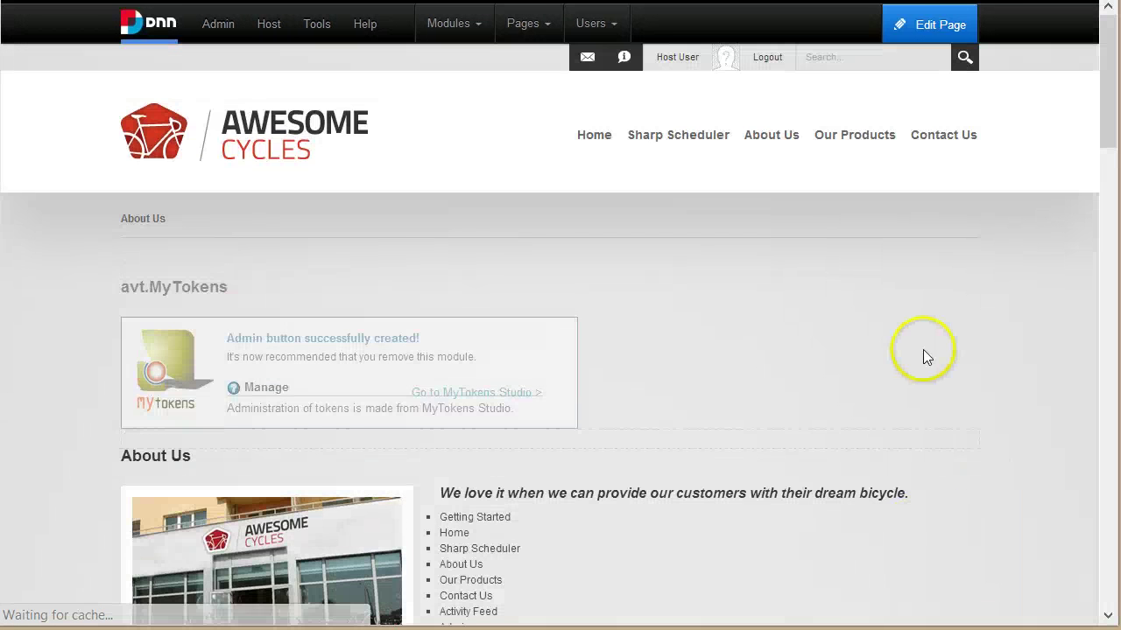
pyautogui.scroll(-2, 635, 406)
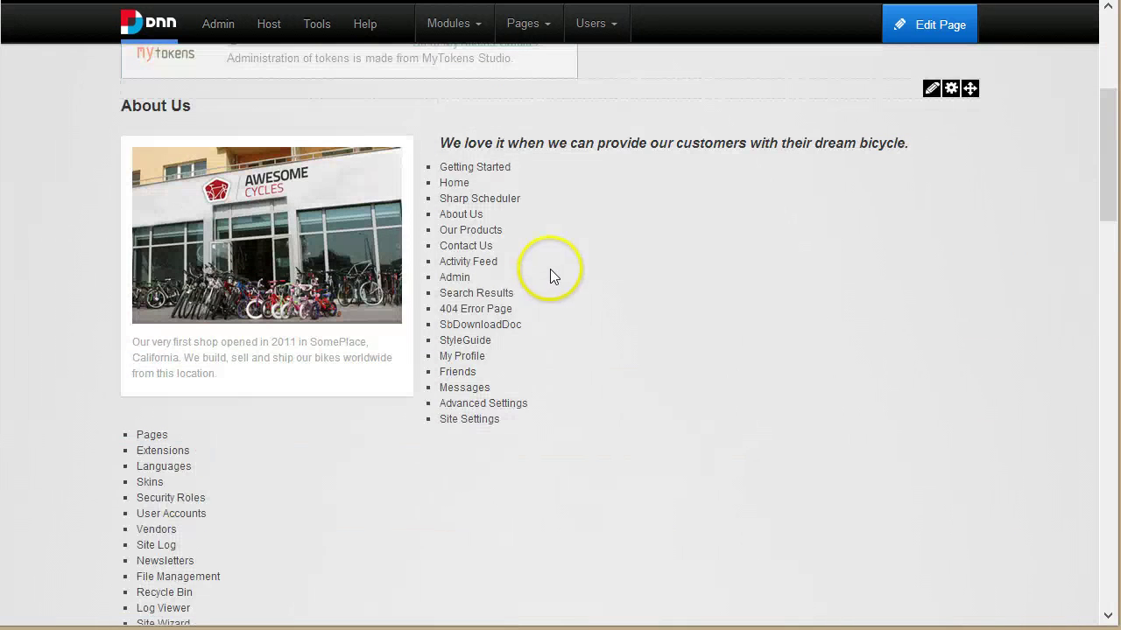
pyautogui.moveTo(435, 164); pyautogui.dragTo(570, 415)
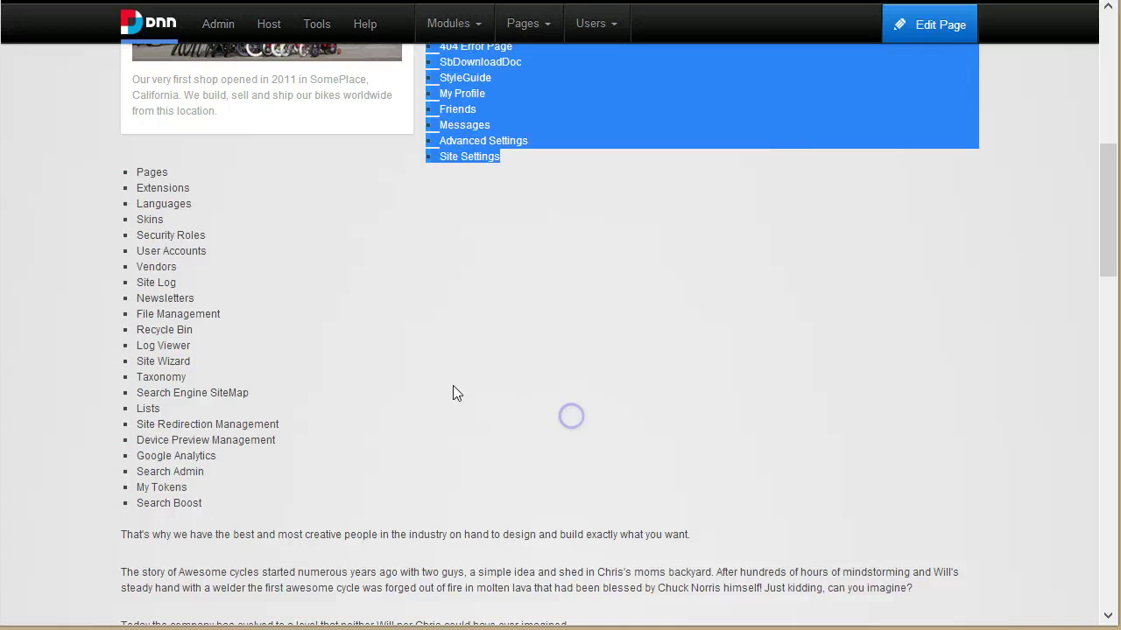
pyautogui.click(383, 486)
pyautogui.scroll(5, 585, 456)
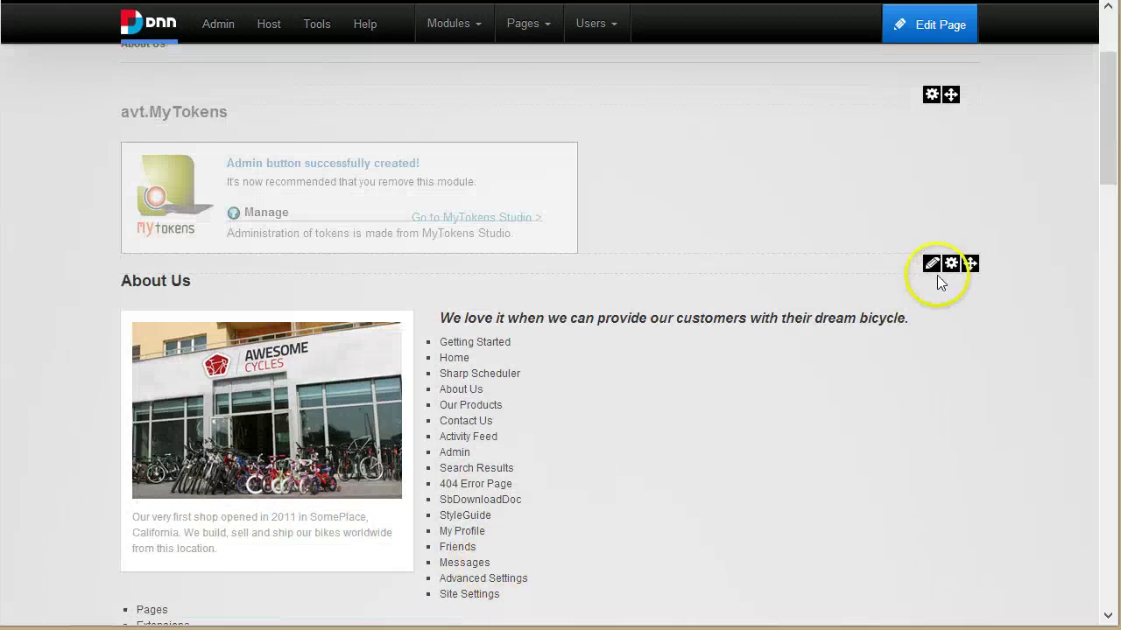
# - Reopen the About Us content as HTML and insert a <spark> tag on its own line below the paragraph about the story of Awesome cycles
pyautogui.moveTo(935, 273)
pyautogui.click(920, 295)
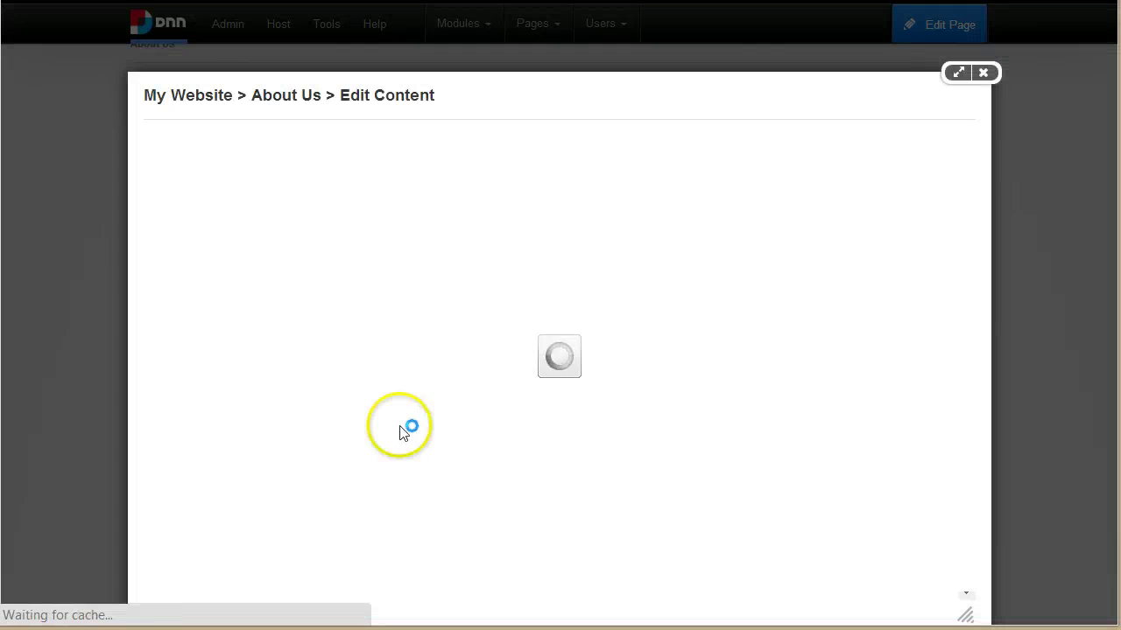
pyautogui.click(248, 485)
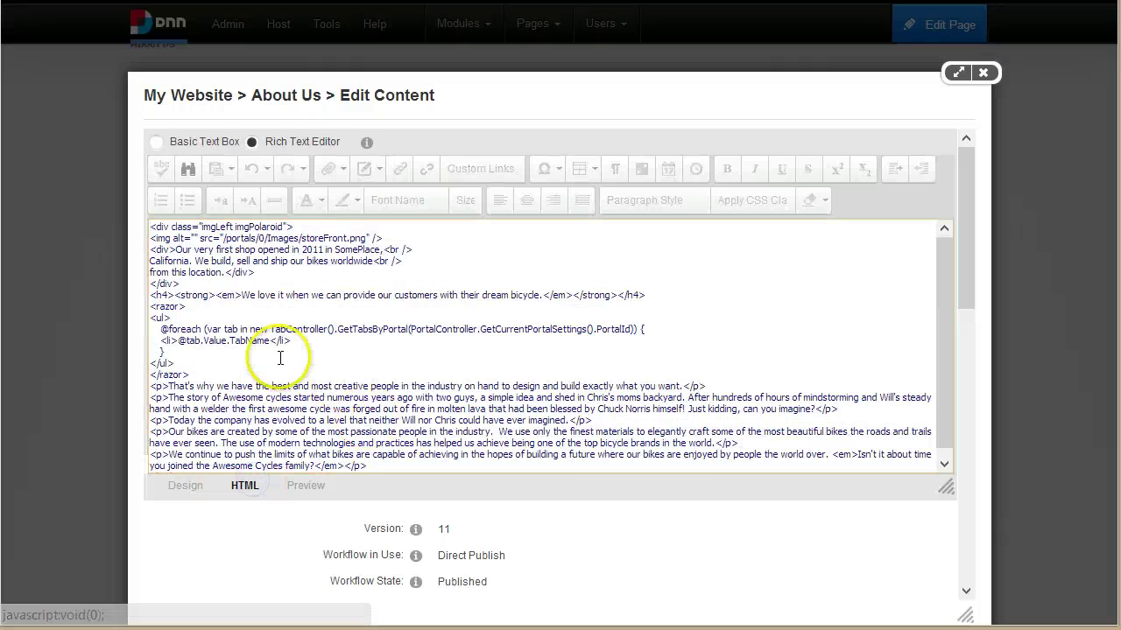
pyautogui.click(209, 377)
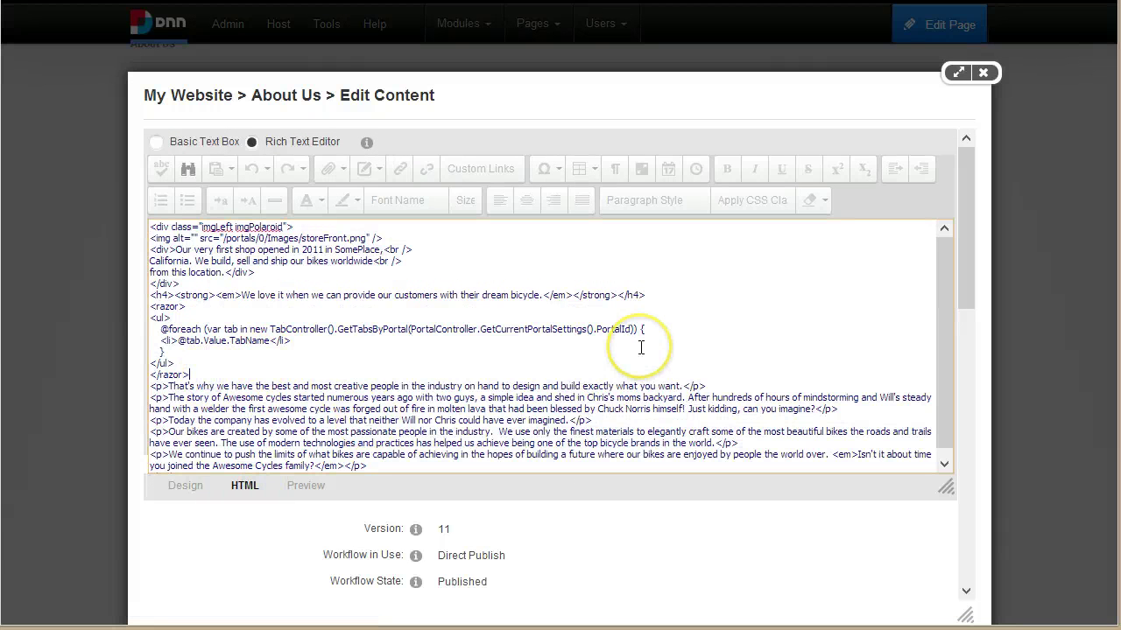
pyautogui.press('Down')
pyautogui.press('Down')
pyautogui.press('Down')
pyautogui.press('Return')
pyautogui.press('Return')
pyautogui.write('<')
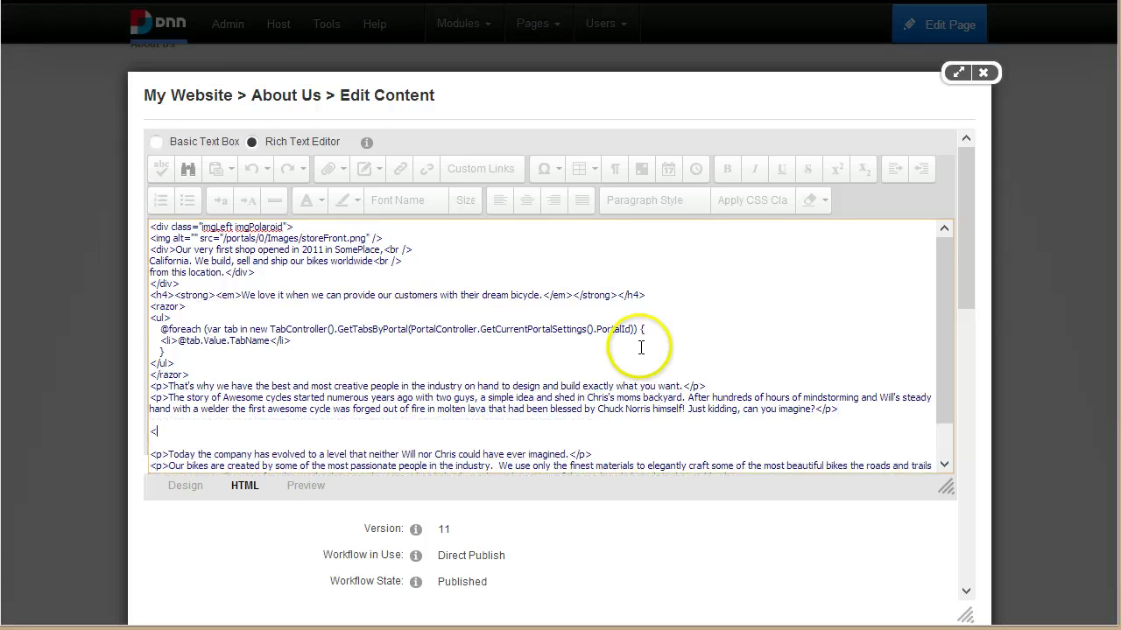
pyautogui.write('spark>')
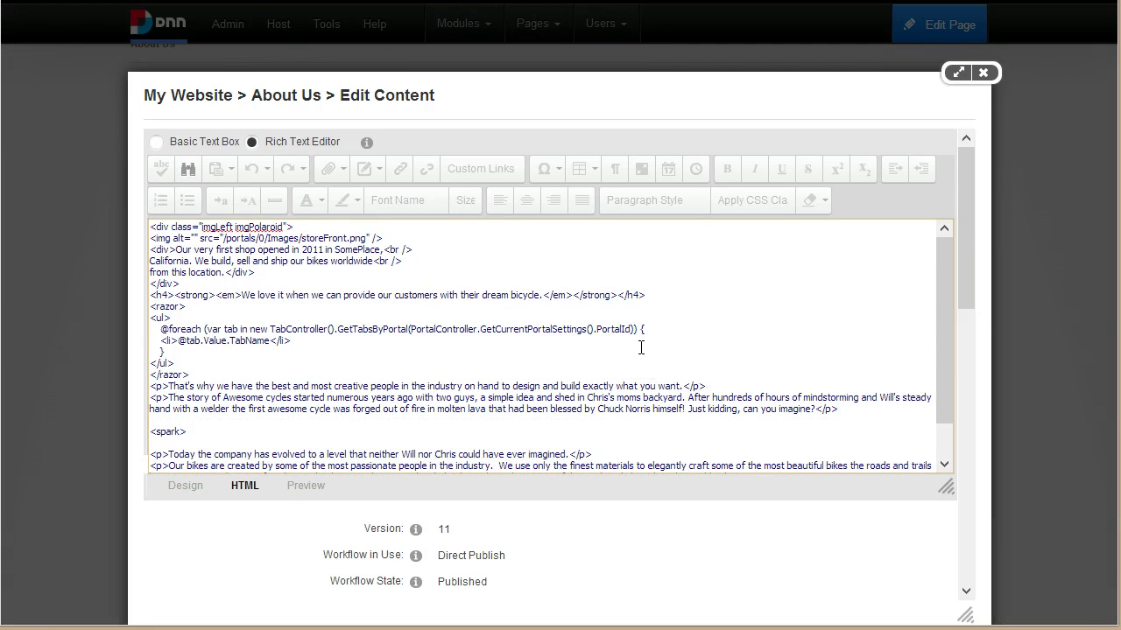
pyautogui.hotkey('shift', 'Left')
pyautogui.hotkey('shift', 'Left')
pyautogui.hotkey('shift', 'Left')
pyautogui.hotkey('shift', 'Left')
pyautogui.hotkey('shift', 'Left')
pyautogui.hotkey('shift', 'Left')
pyautogui.hotkey('shift', 'Left')
pyautogui.hotkey('shift', 'Left')
pyautogui.hotkey('shift', 'Left')
pyautogui.hotkey('shift', 'Left')
pyautogui.hotkey('shift', 'Left')
pyautogui.hotkey('shift', 'Left')
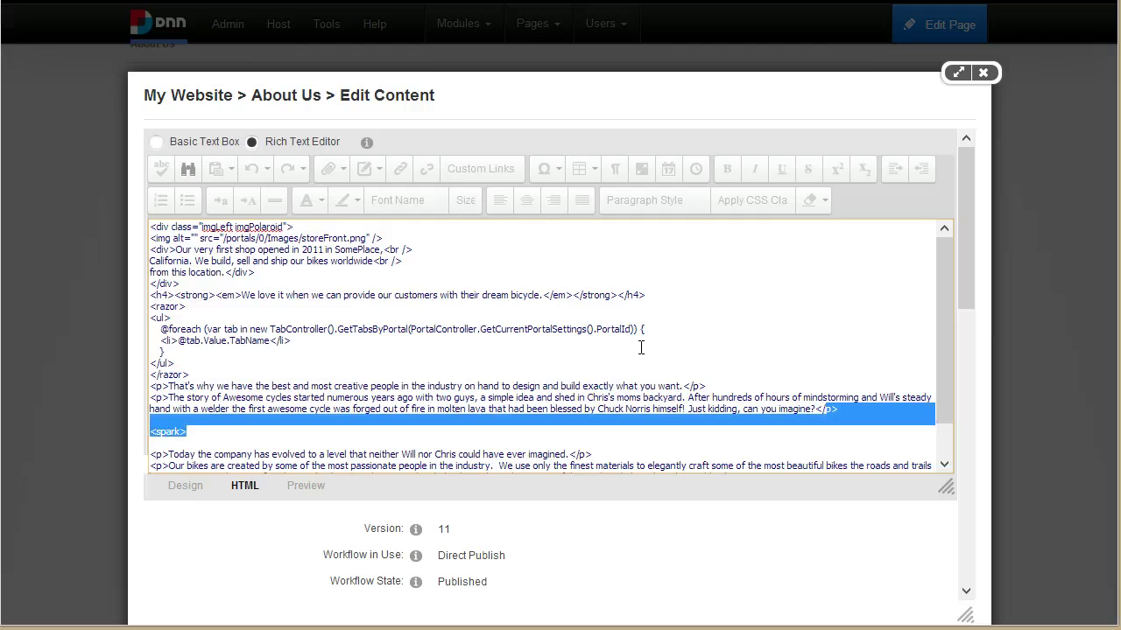
pyautogui.press('Down')
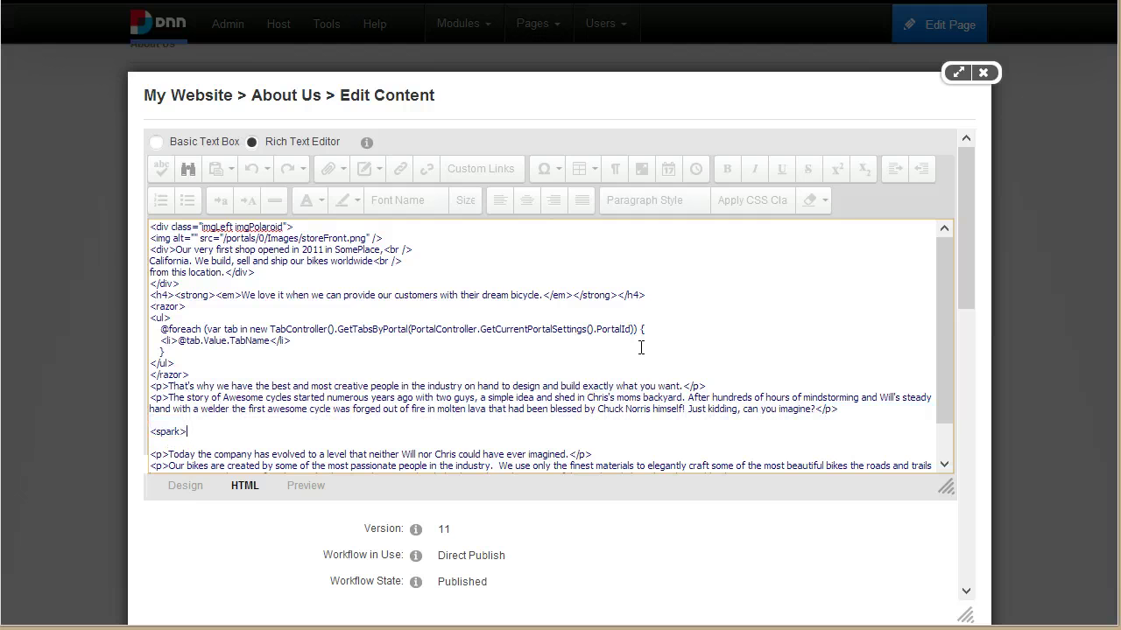
# - Replace the <spark> tag with a <razor></razor> block that has an empty line between its opening and closing tags
pyautogui.hotkey('shift', 'Left')
pyautogui.hotkey('shift', 'Left')
pyautogui.hotkey('shift', 'Left')
pyautogui.hotkey('shift', 'Left')
pyautogui.hotkey('shift', 'Left')
pyautogui.hotkey('shift', 'Left')
pyautogui.write('razor>')
pyautogui.press('Return')
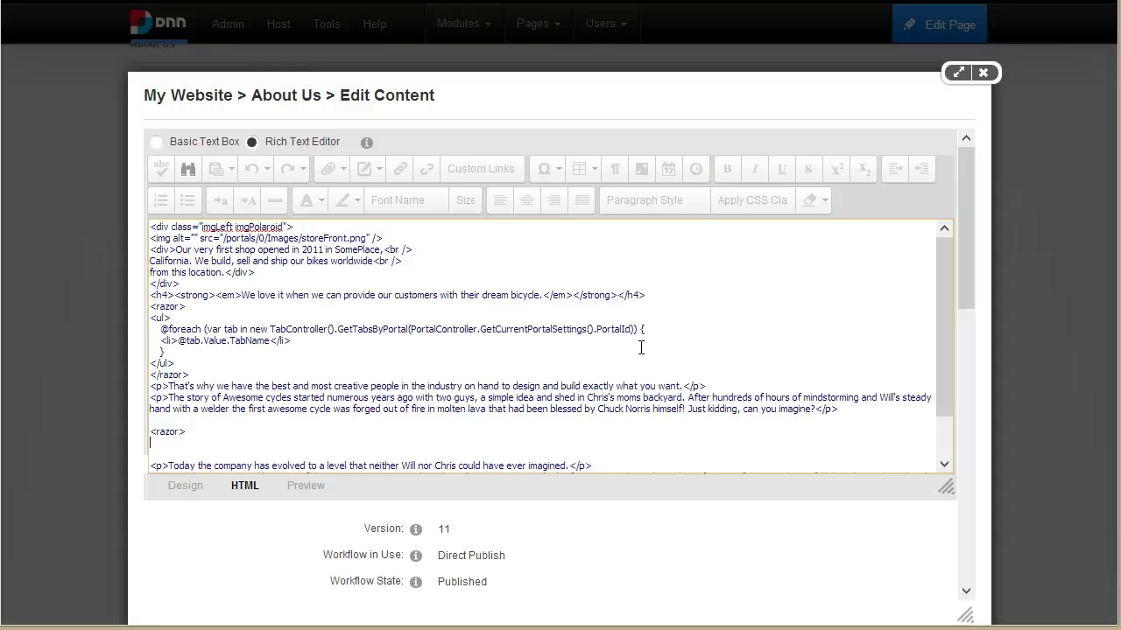
pyautogui.write('</razor>')
pyautogui.press('Up')
pyautogui.press('End')
pyautogui.press('Return')
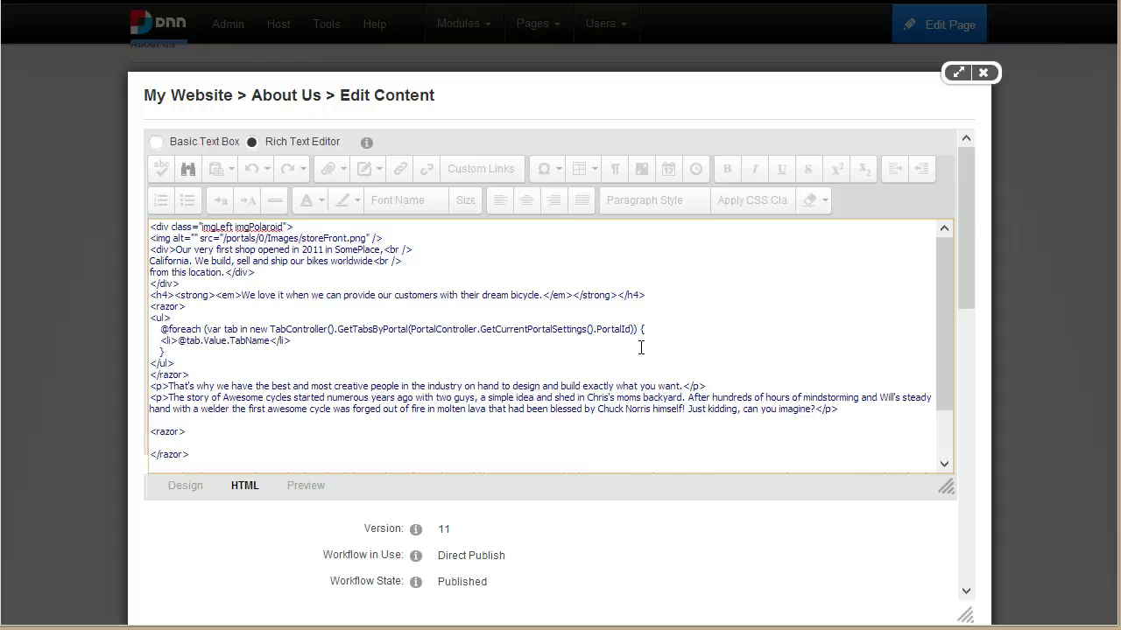
# - Inside the new razor block, write "And for a total of @(new )" and insert a copy of the loop's TabController().GetTabsByPortal call within the parentheses
pyautogui.write('And for a total f')
pyautogui.press('BackSpace')
pyautogui.write('of')
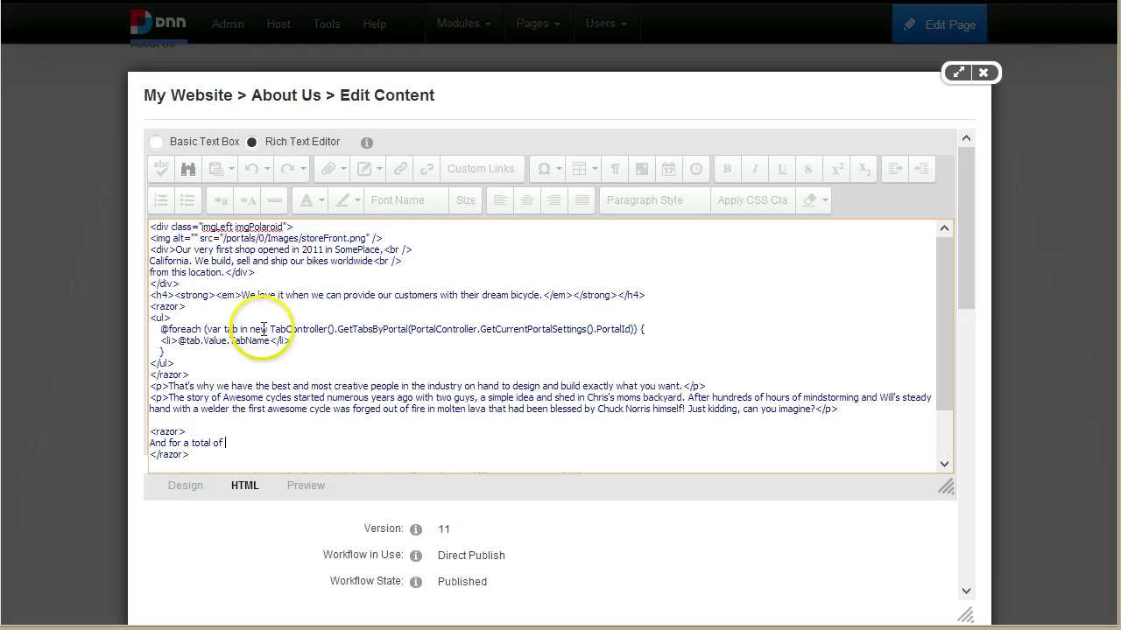
pyautogui.moveTo(268, 329); pyautogui.dragTo(632, 332)
pyautogui.hotkey('ctrl', 'c')
pyautogui.click(258, 441)
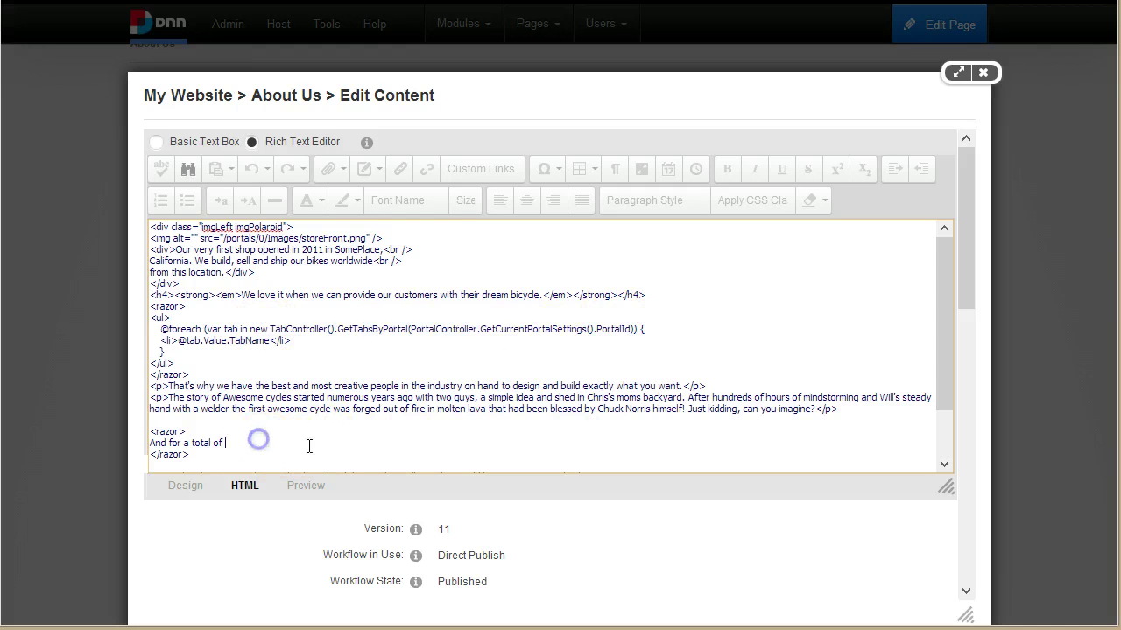
pyautogui.write('@')
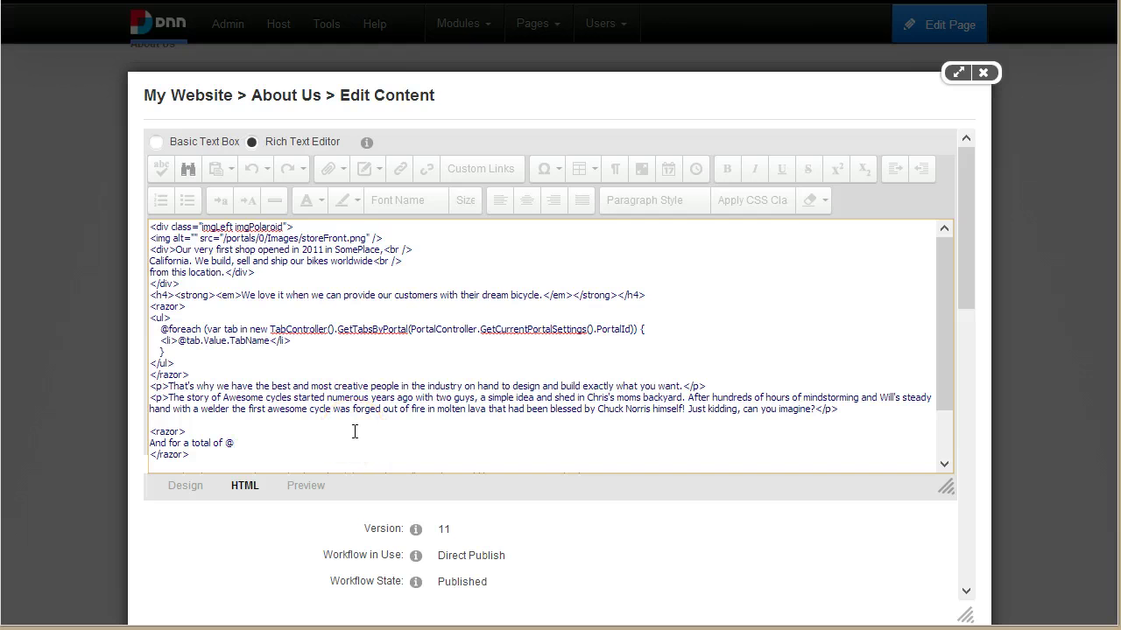
pyautogui.write('()')
pyautogui.write('new')
pyautogui.hotkey('ctrl', 'v')
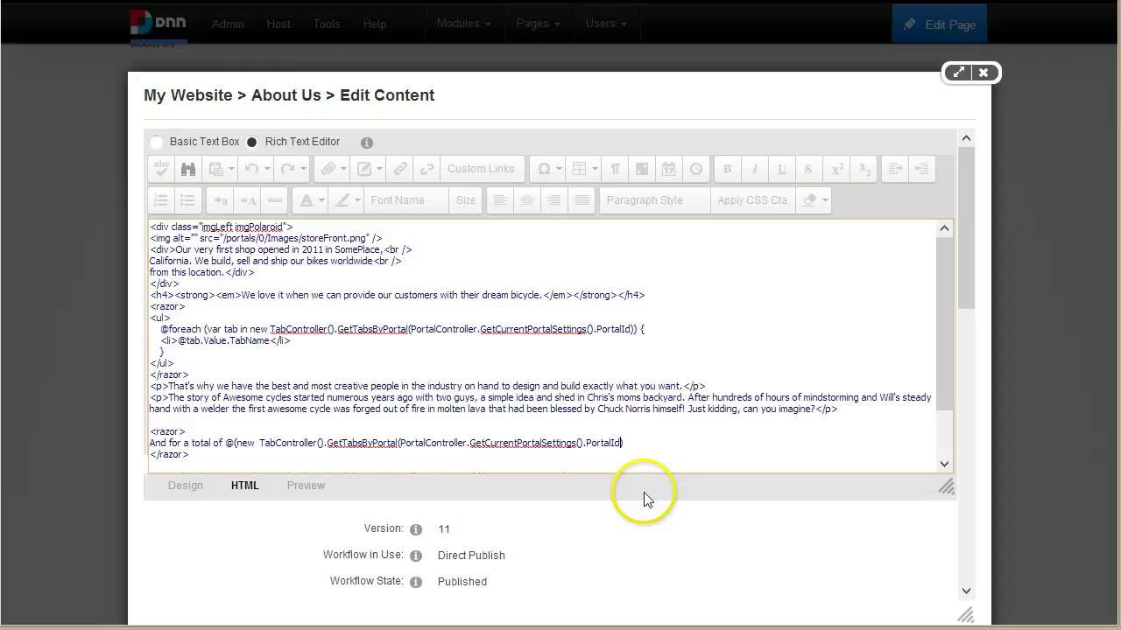
# - Append .Count to the GetTabsByPortal call in the "And for a total of" line
pyautogui.hotkey('ctrl', 'shift', 'Left')
pyautogui.hotkey('ctrl', 'shift', 'Left')
pyautogui.hotkey('ctrl', 'shift', 'Left')
pyautogui.hotkey('ctrl', 'shift', 'Left')
pyautogui.hotkey('ctrl', 'shift', 'Left')
pyautogui.hotkey('ctrl', 'shift', 'Left')
pyautogui.press('End')
pyautogui.write('.County')
pyautogui.press('BackSpace')
pyautogui.write('())')
pyautogui.press('BackSpace')
pyautogui.press('BackSpace')
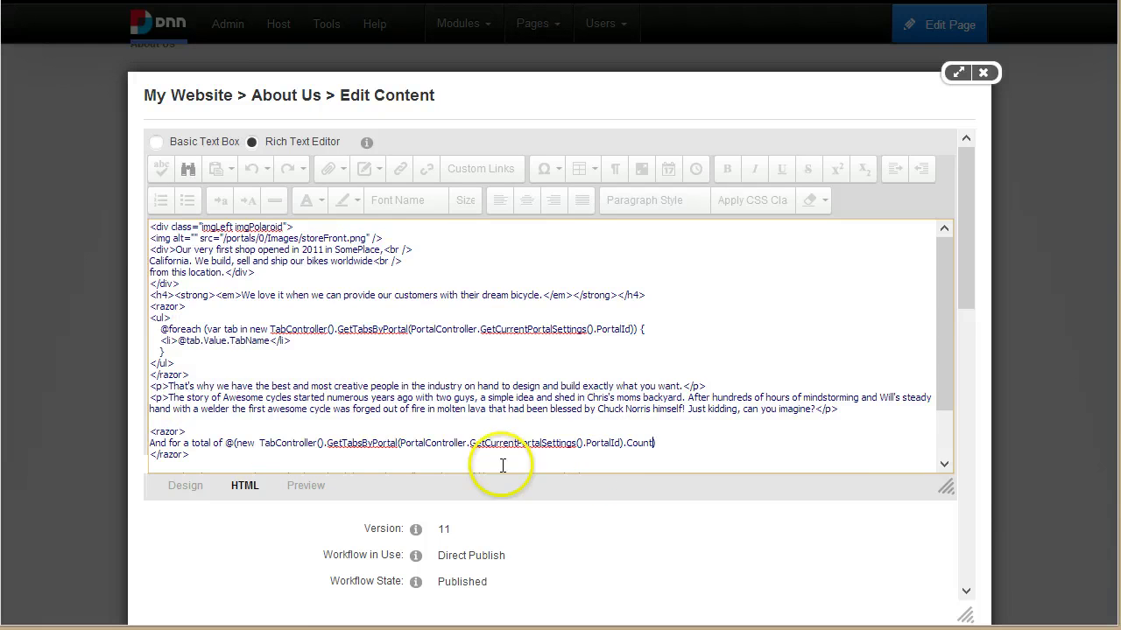
# - Save the content and check the "And for a total of" line against the page list on the About Us page
pyautogui.scroll(-3, 601, 500)
pyautogui.click(186, 450)
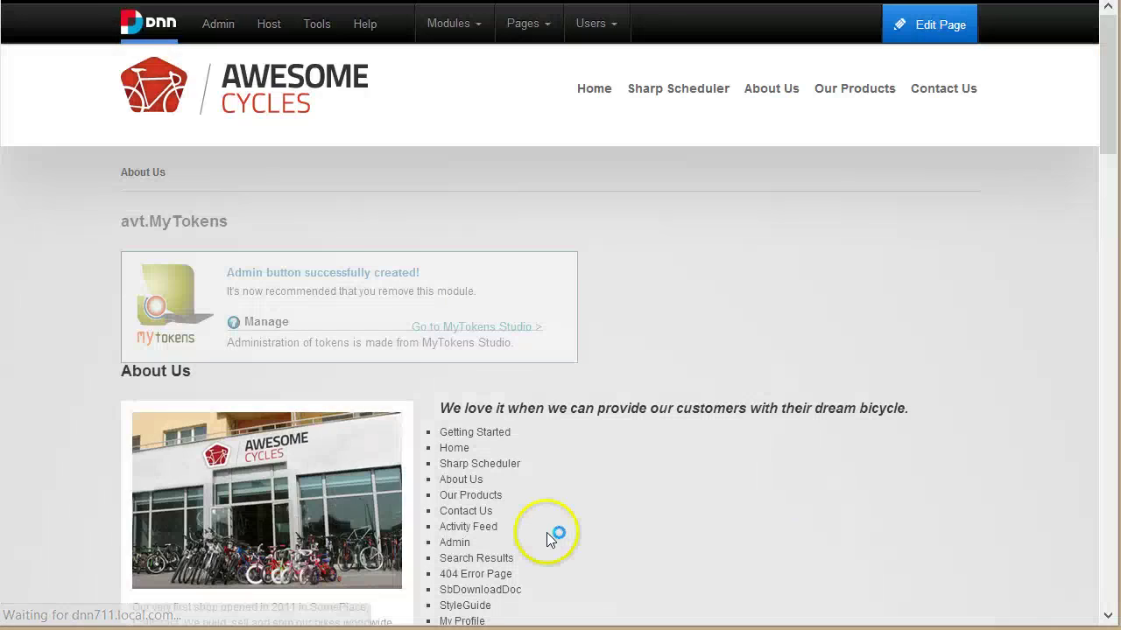
pyautogui.scroll(-10, 525, 539)
pyautogui.scroll(2, 376, 516)
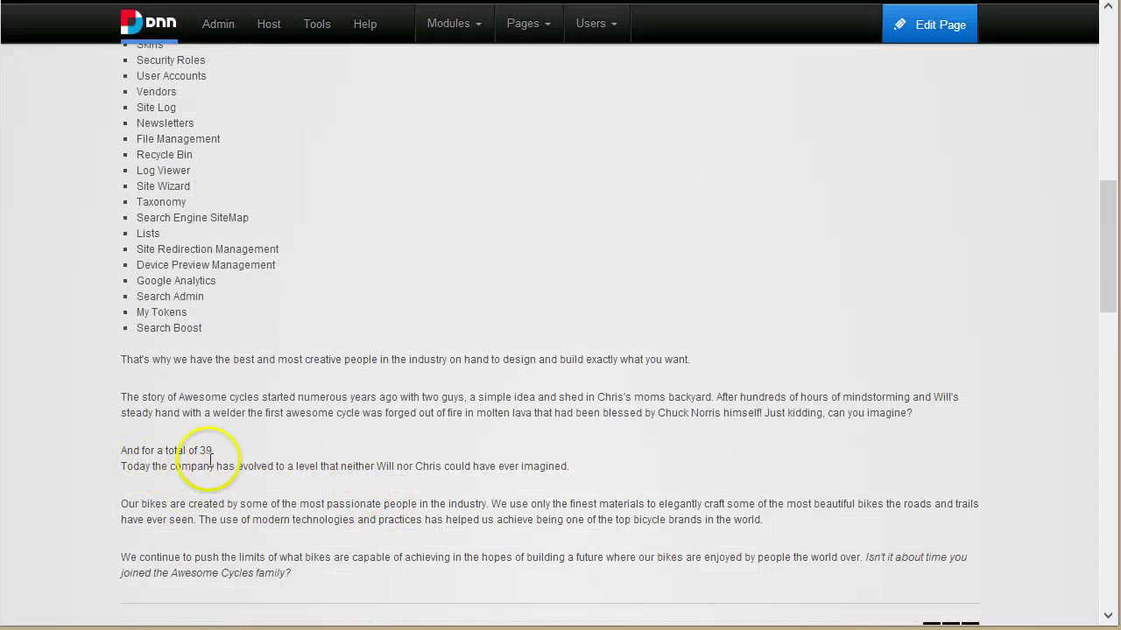
pyautogui.click(201, 450)
pyautogui.doubleClick(202, 450)
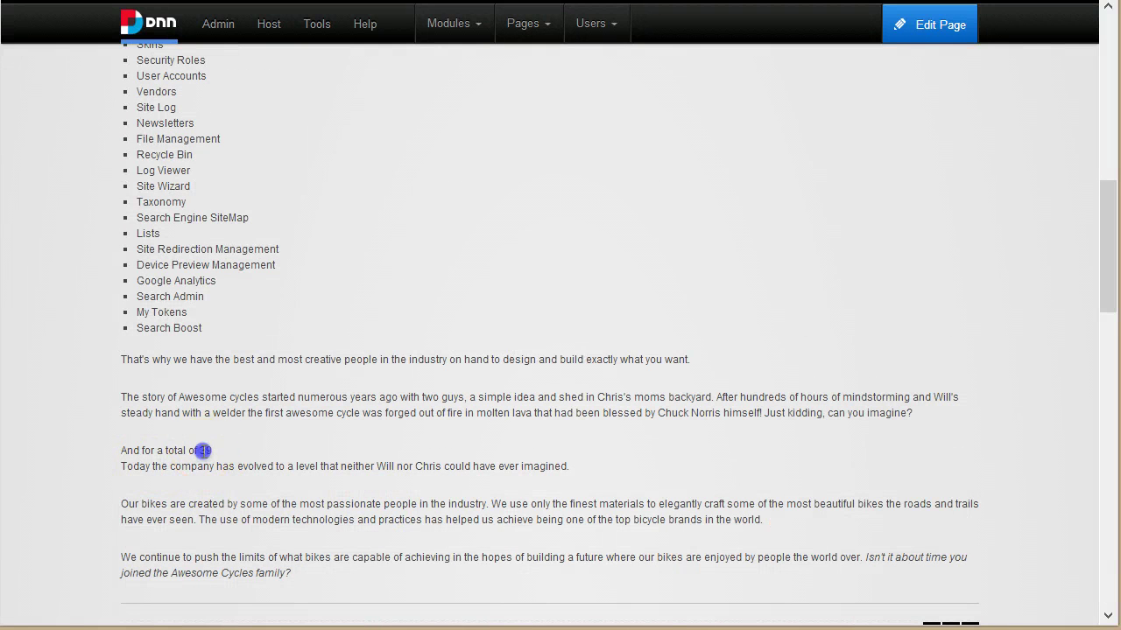
pyautogui.scroll(1, 263, 434)
pyautogui.scroll(5, 387, 253)
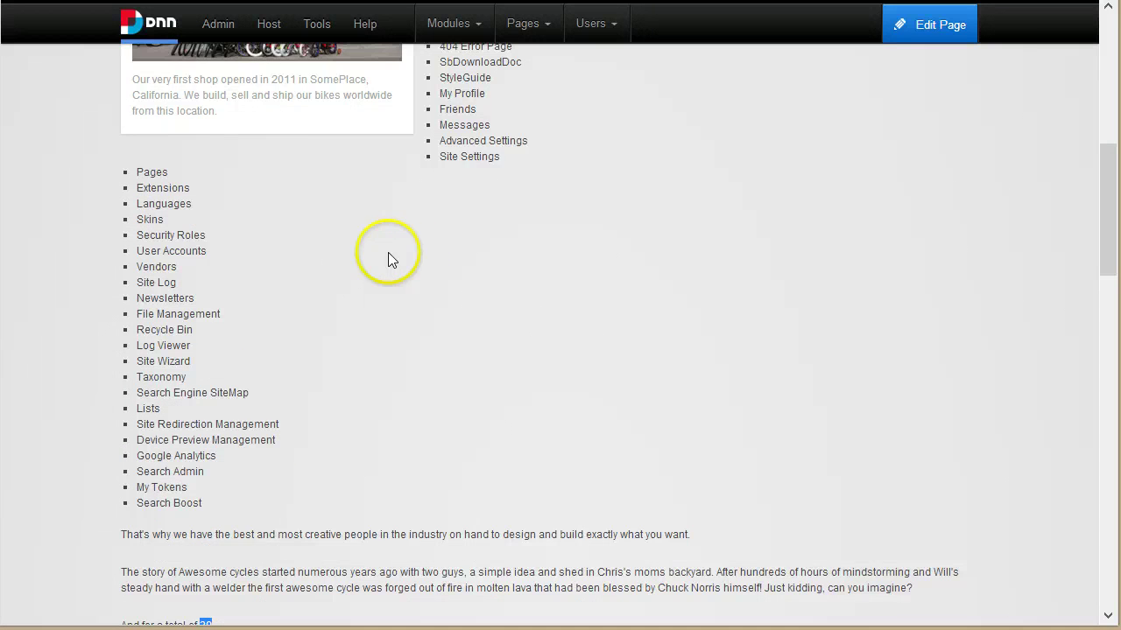
pyautogui.scroll(-8, 455, 280)
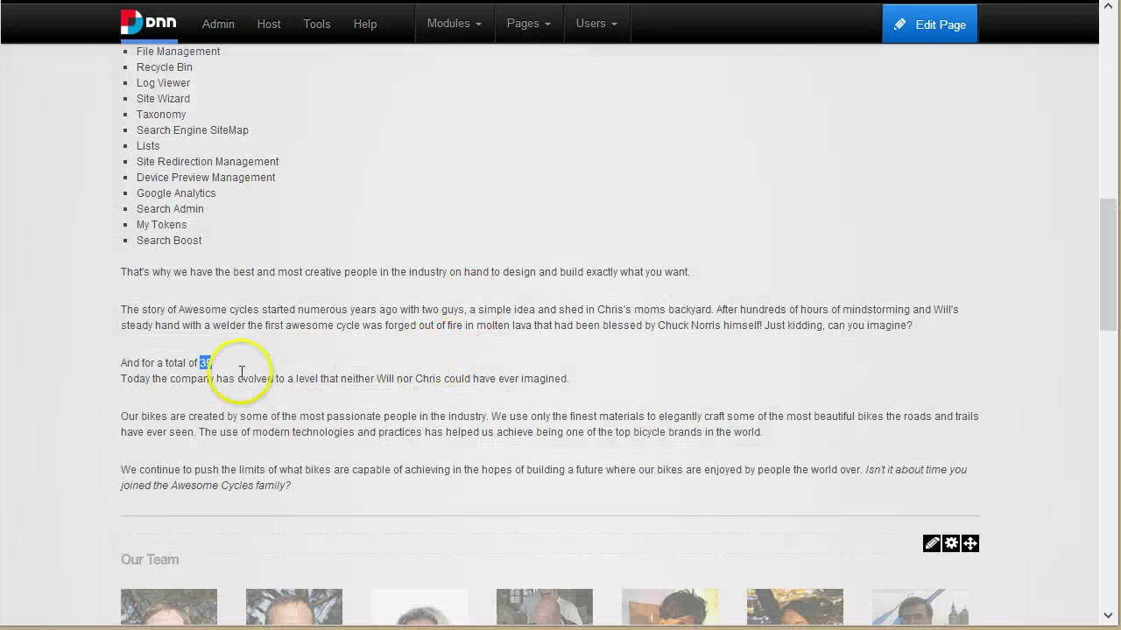
pyautogui.click(207, 366)
pyautogui.doubleClick(206, 366)
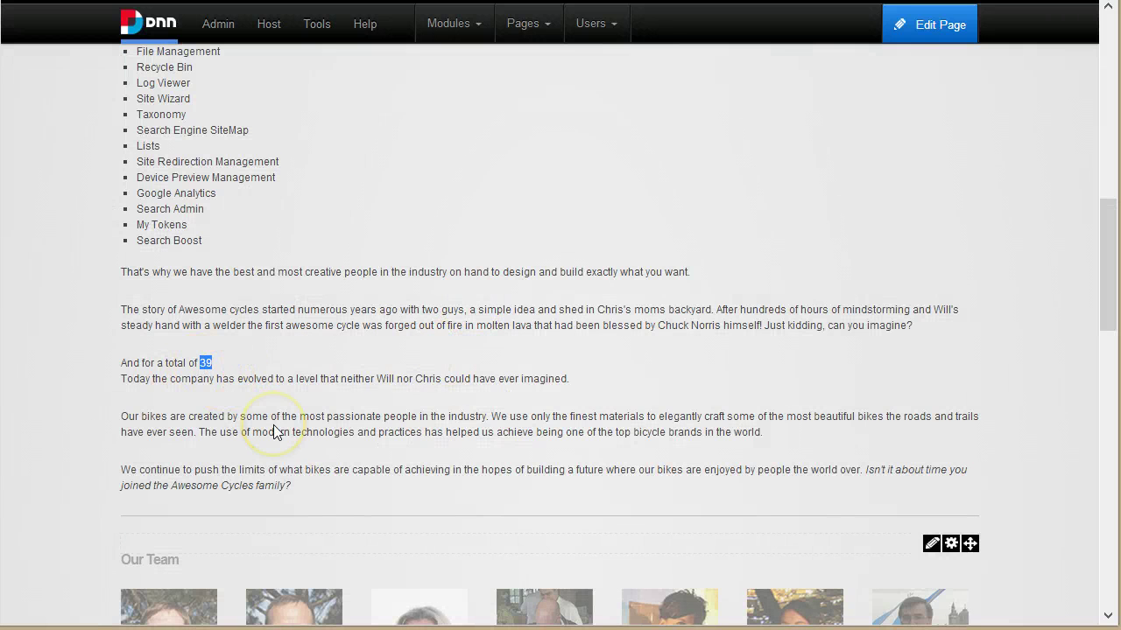